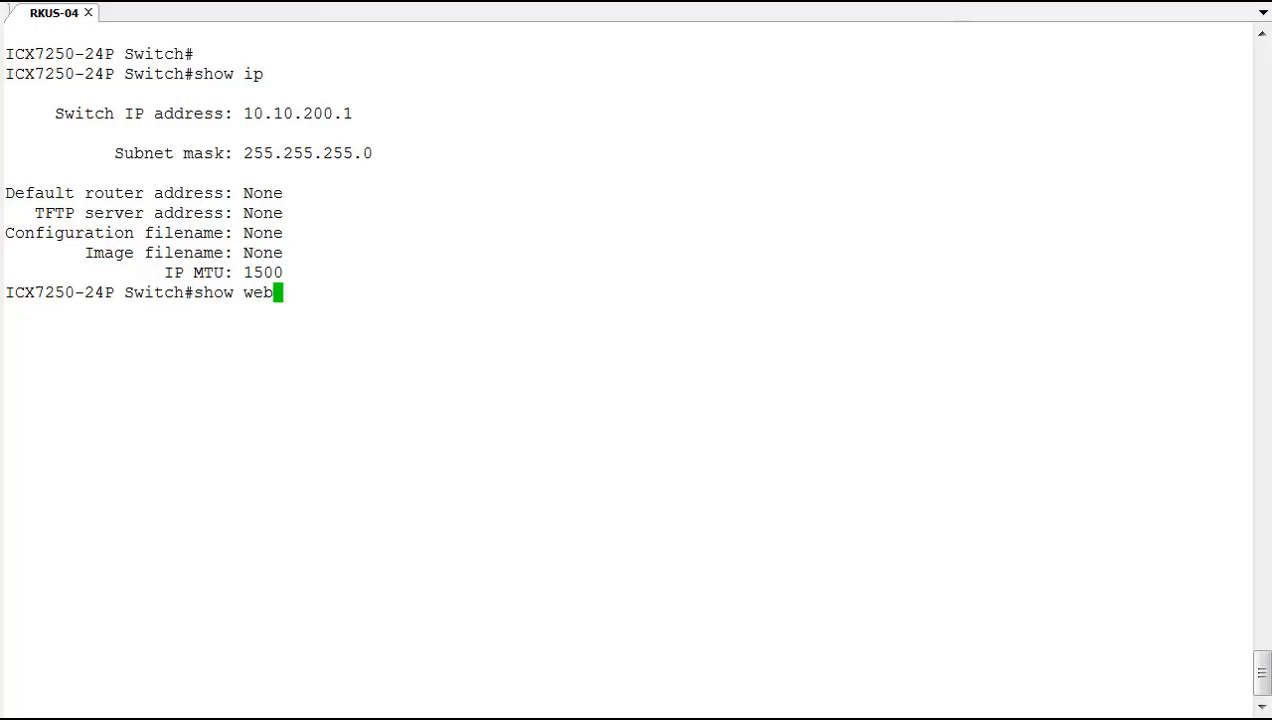
Check the web server status (HTTP enabled, HTTPS disabled), then enter global configuration mode with 'conf t'.
key("Return")
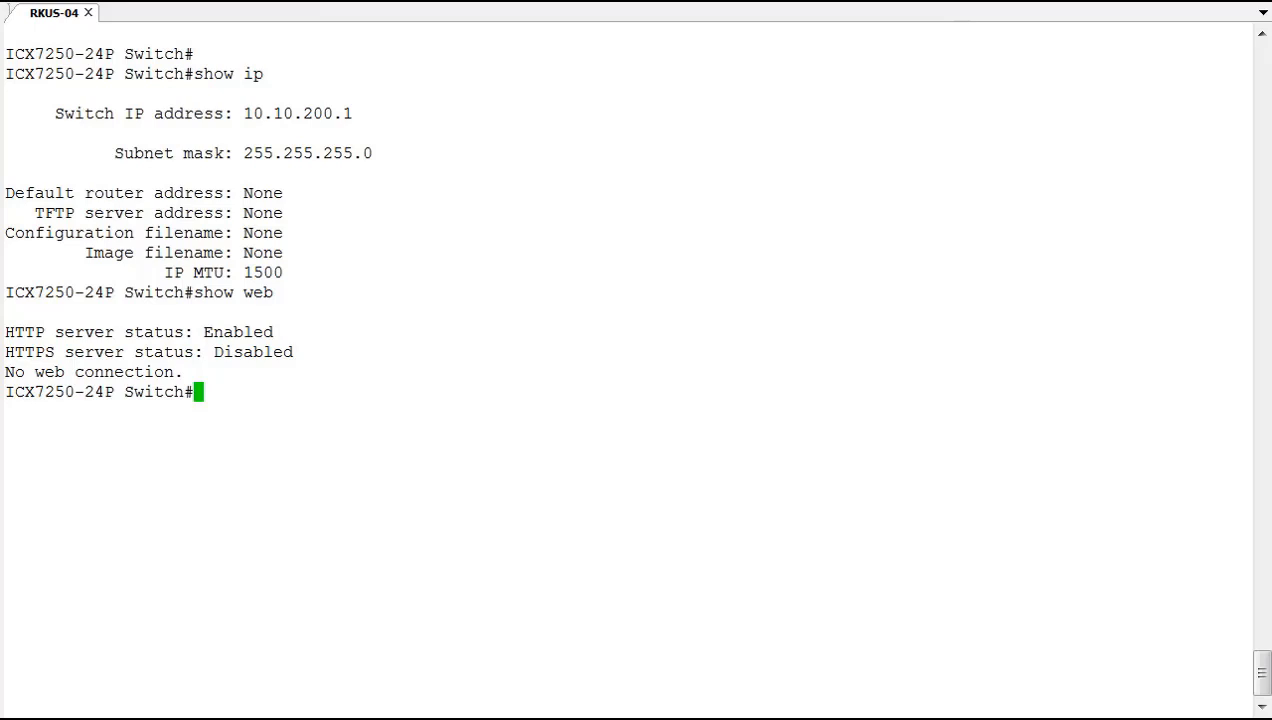
type("conf t")
key("Return")
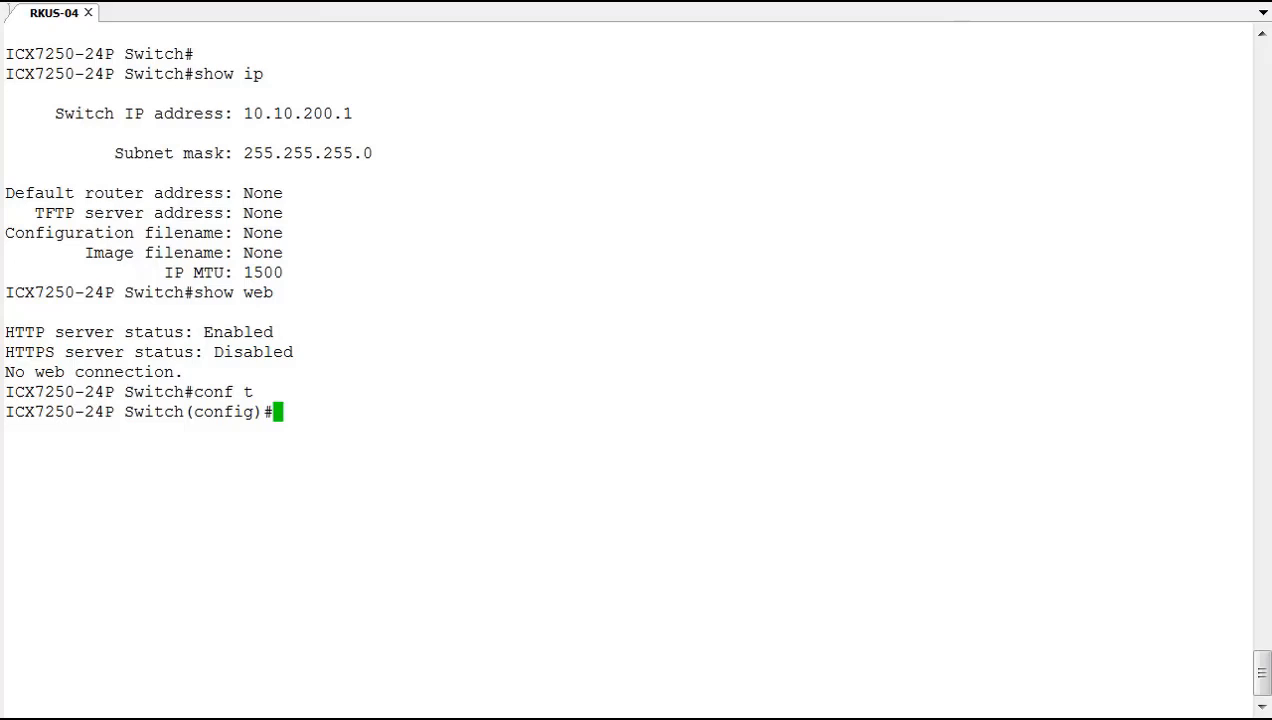
Create a local user account with a password and set 'aaa authentication web default local'.
type("username webu")
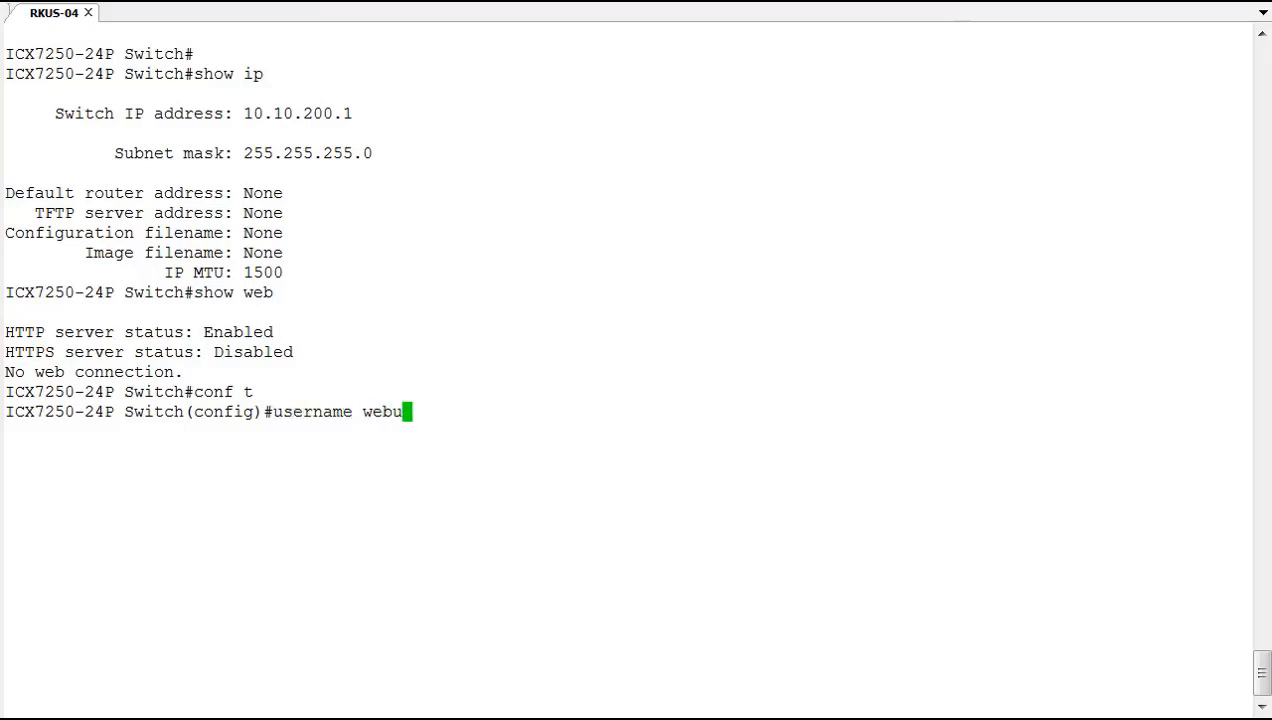
type("ser")
type(" passwor")
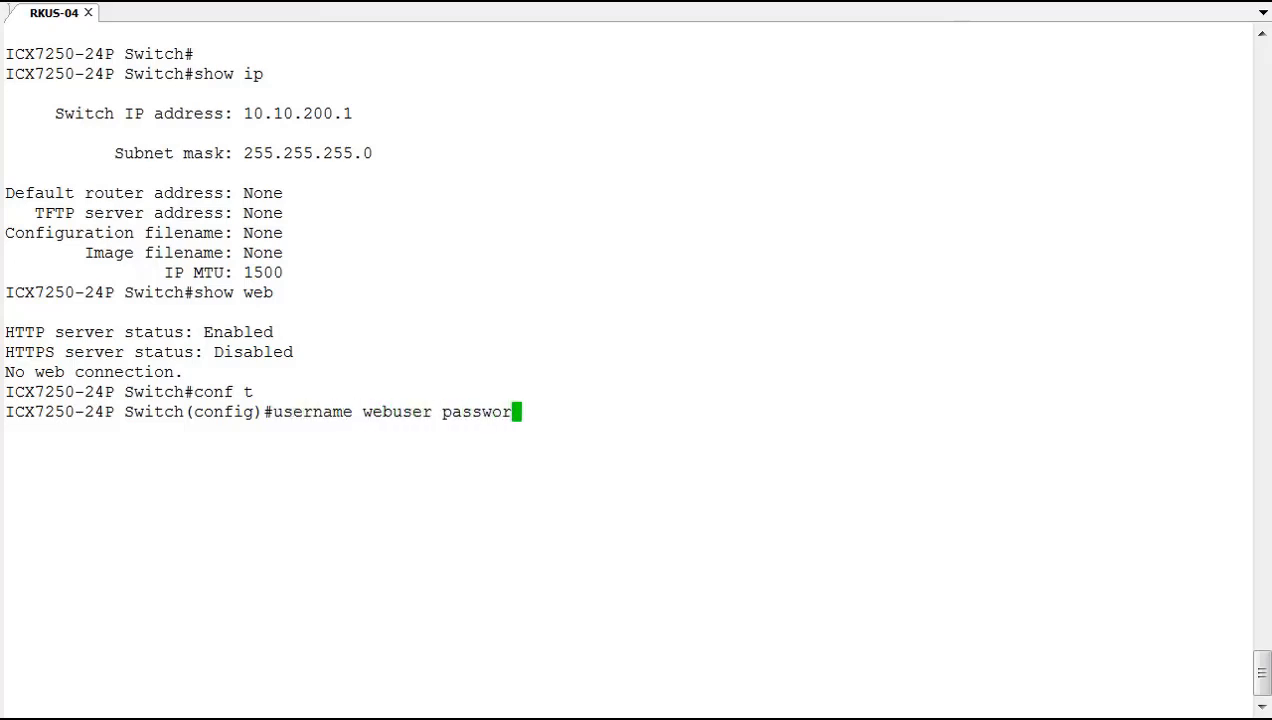
type("d password")
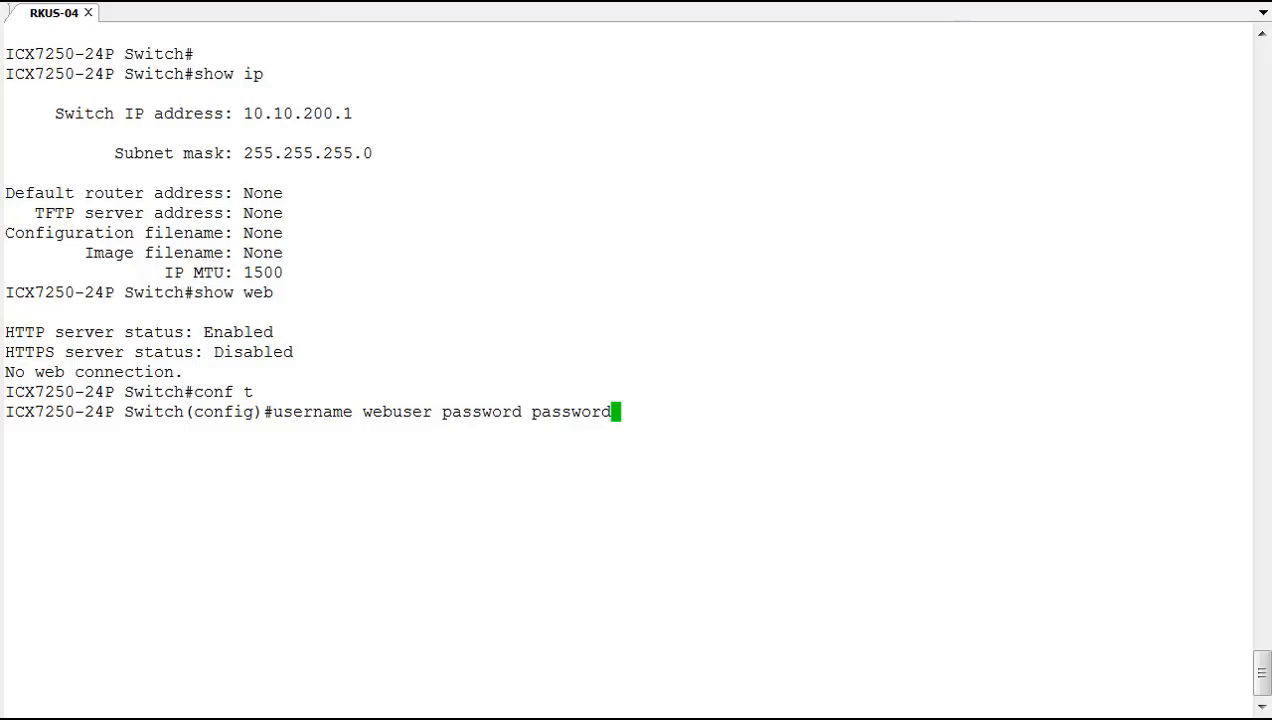
key("Return")
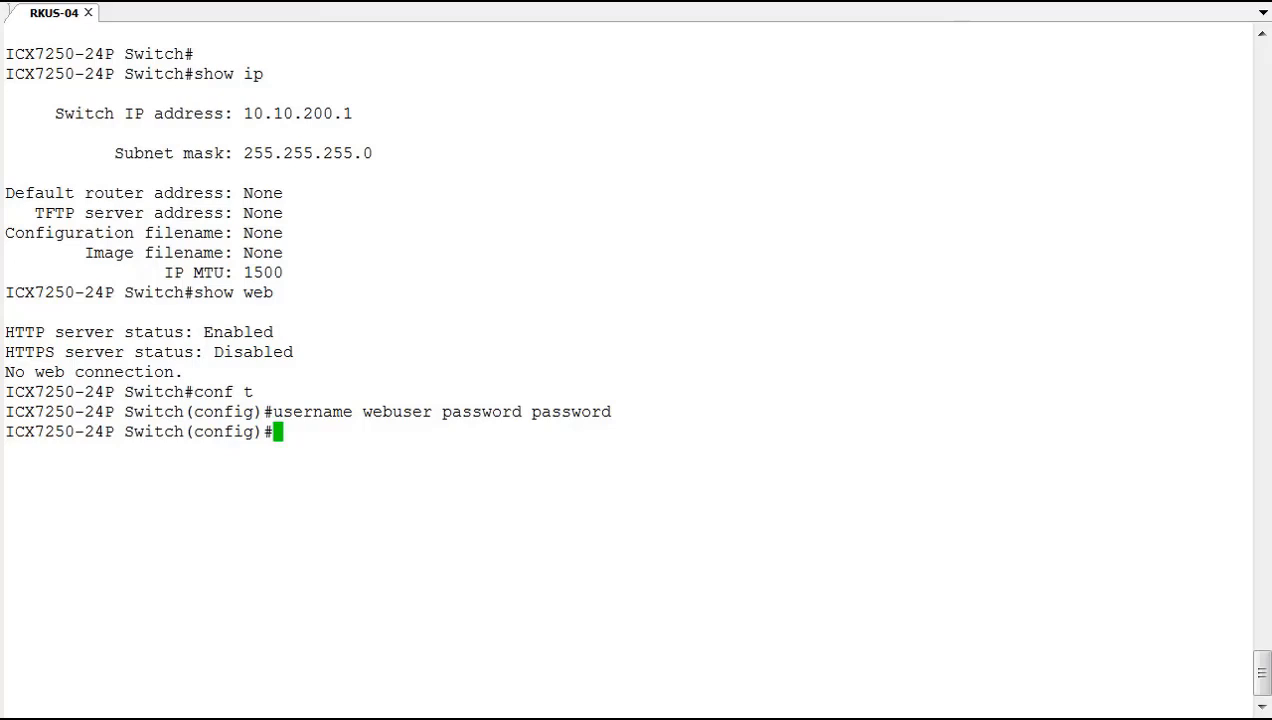
type("aaa authentica")
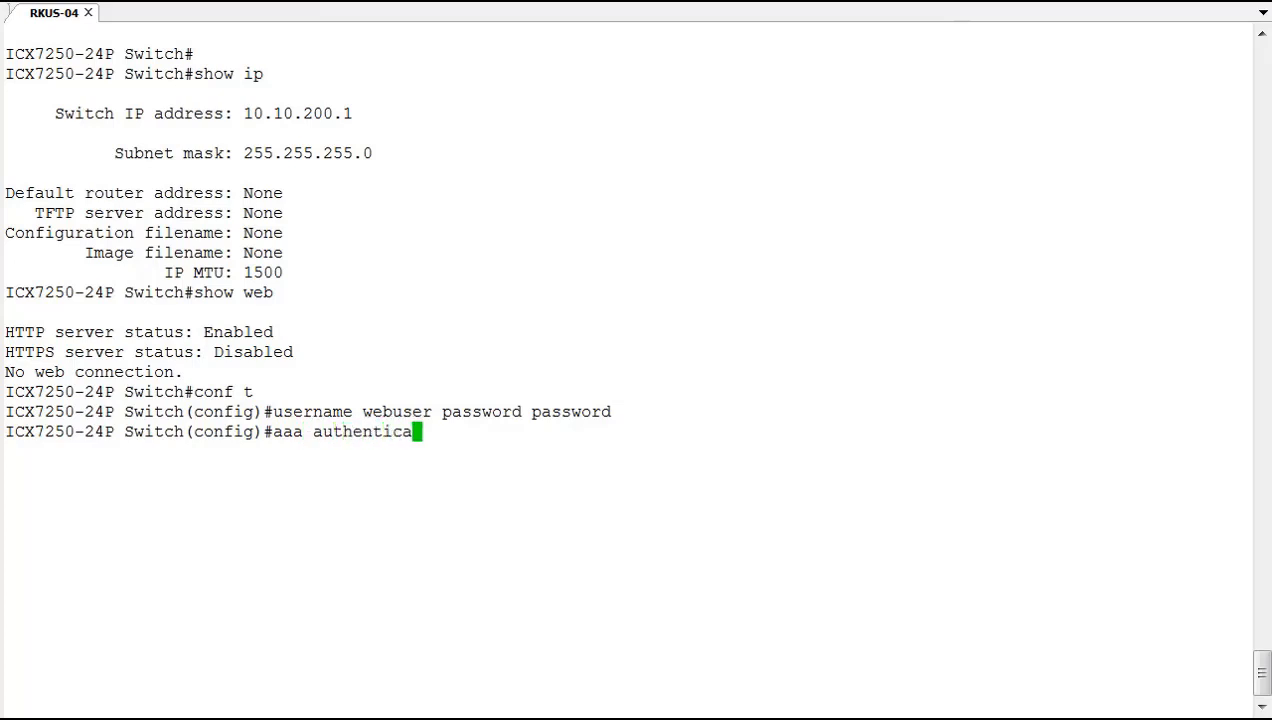
type("tion web")
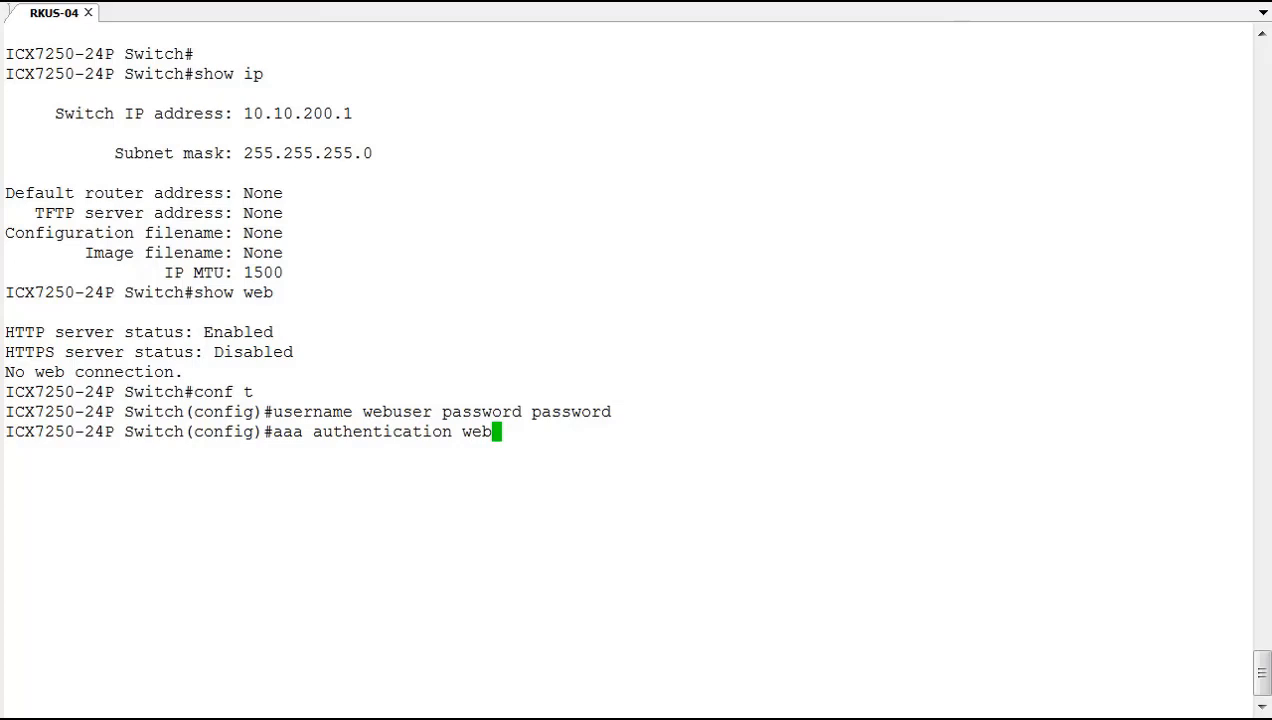
type("defa")
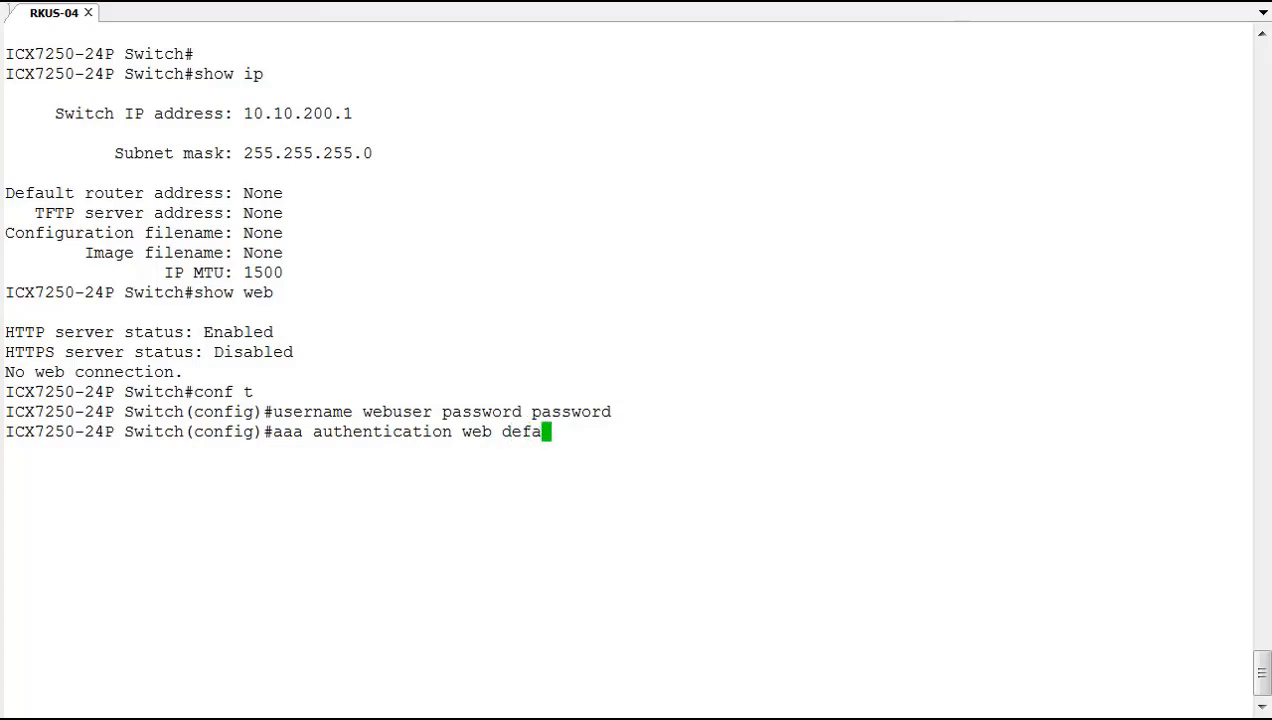
type("ult local")
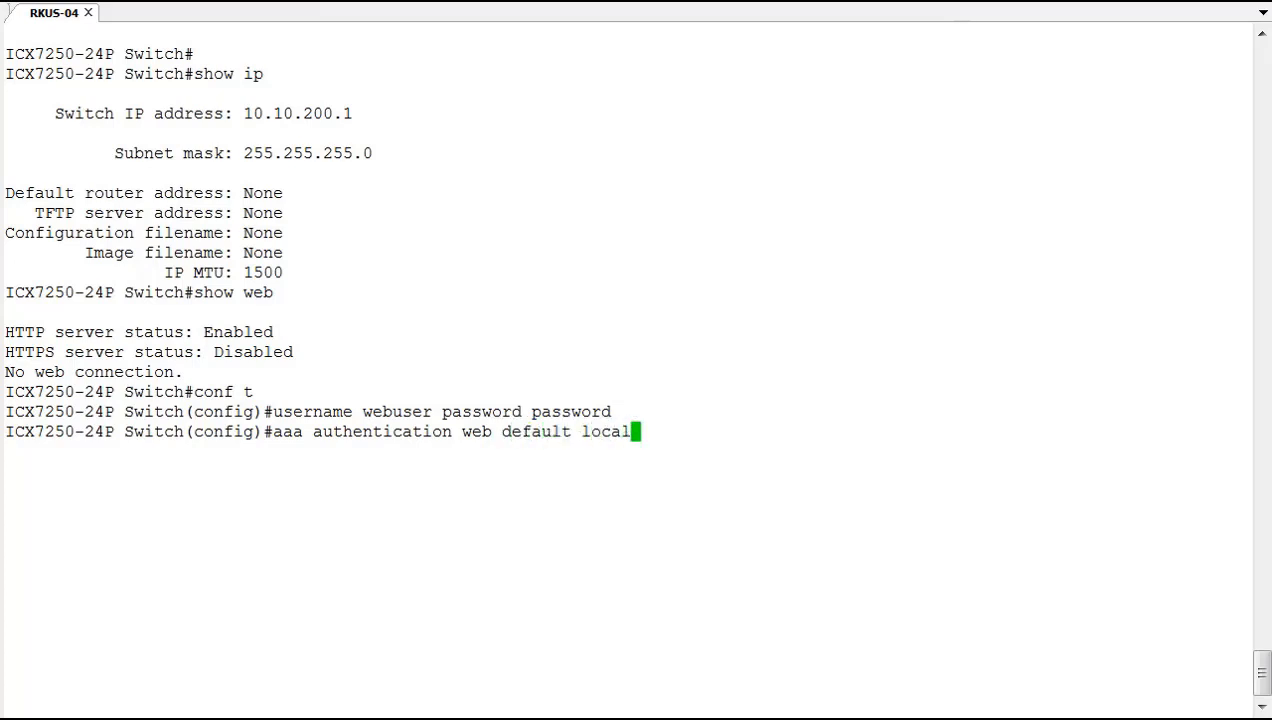
key("Return")
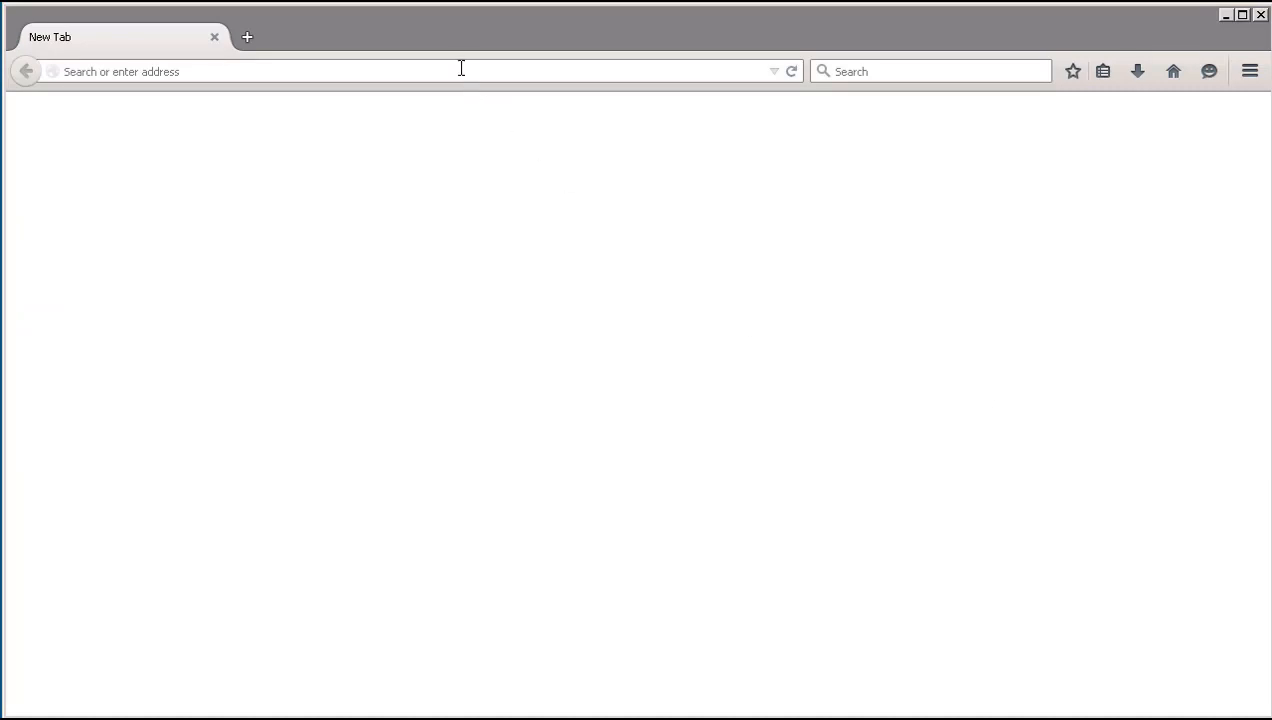
left_click(459, 67)
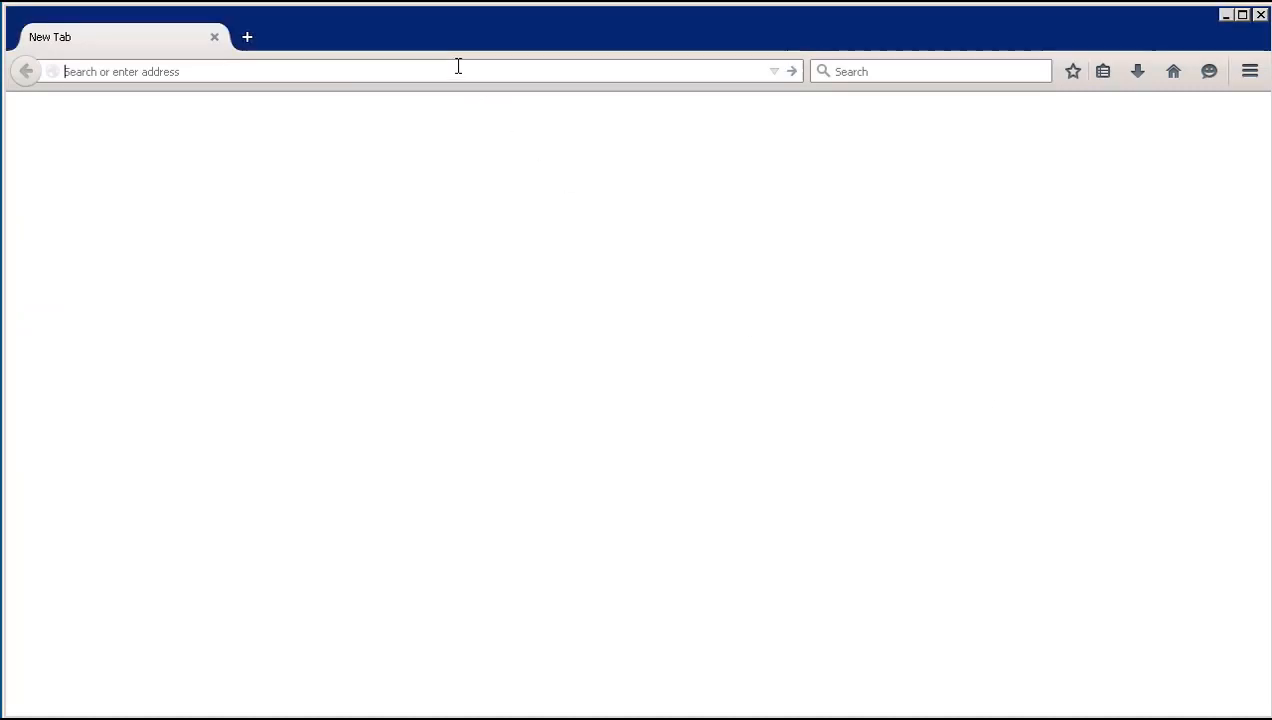
type("http")
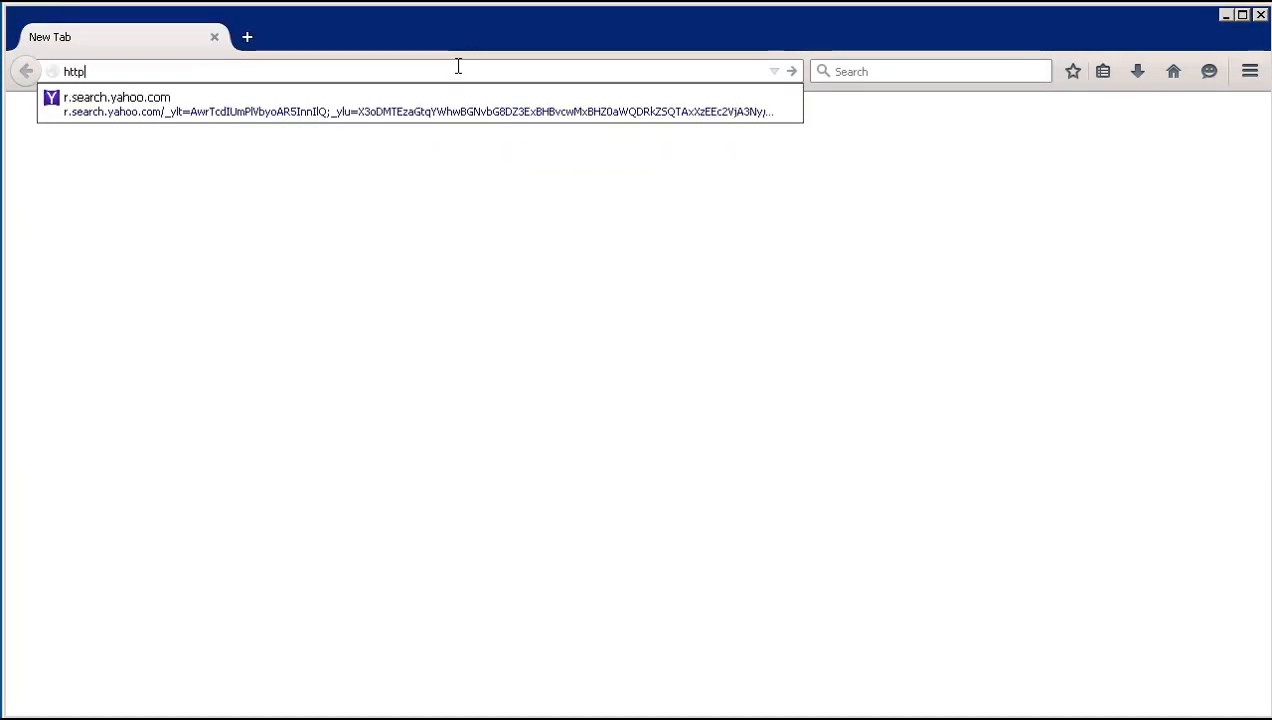
type("://10.10.200.1/")
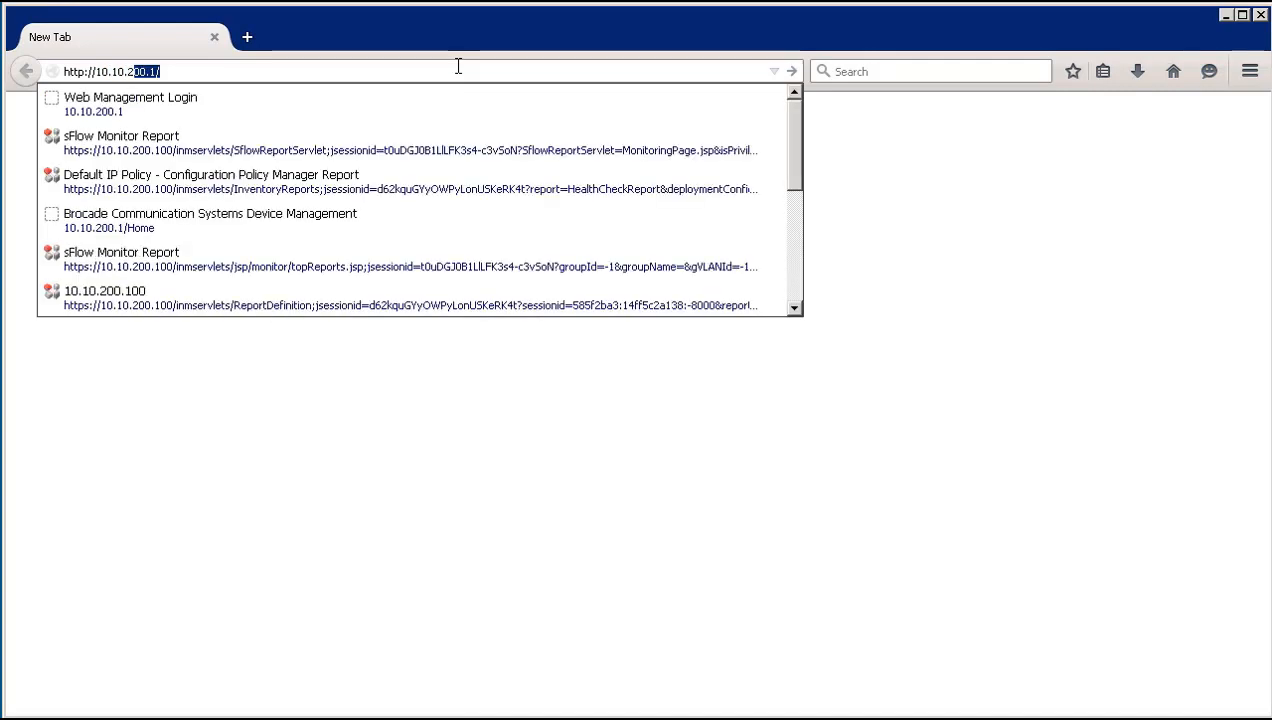
key("Return")
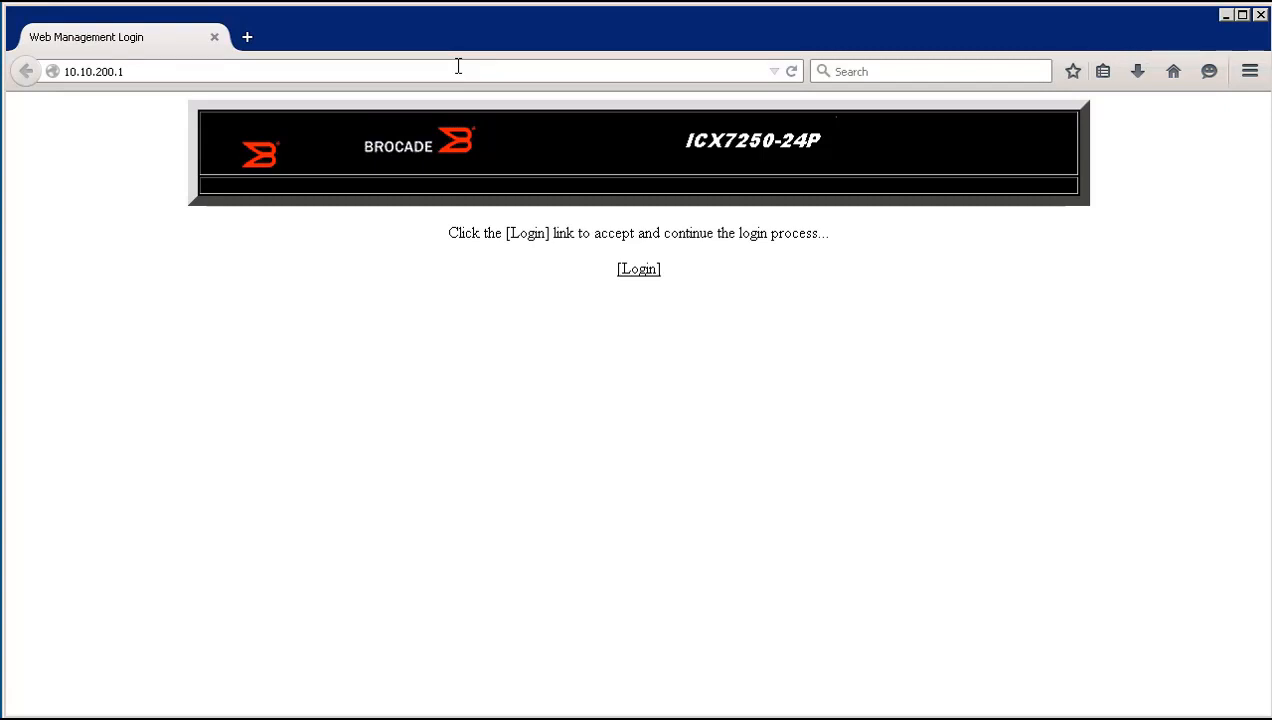
Log in to web management with the local account's user name and password.
left_click(641, 272)
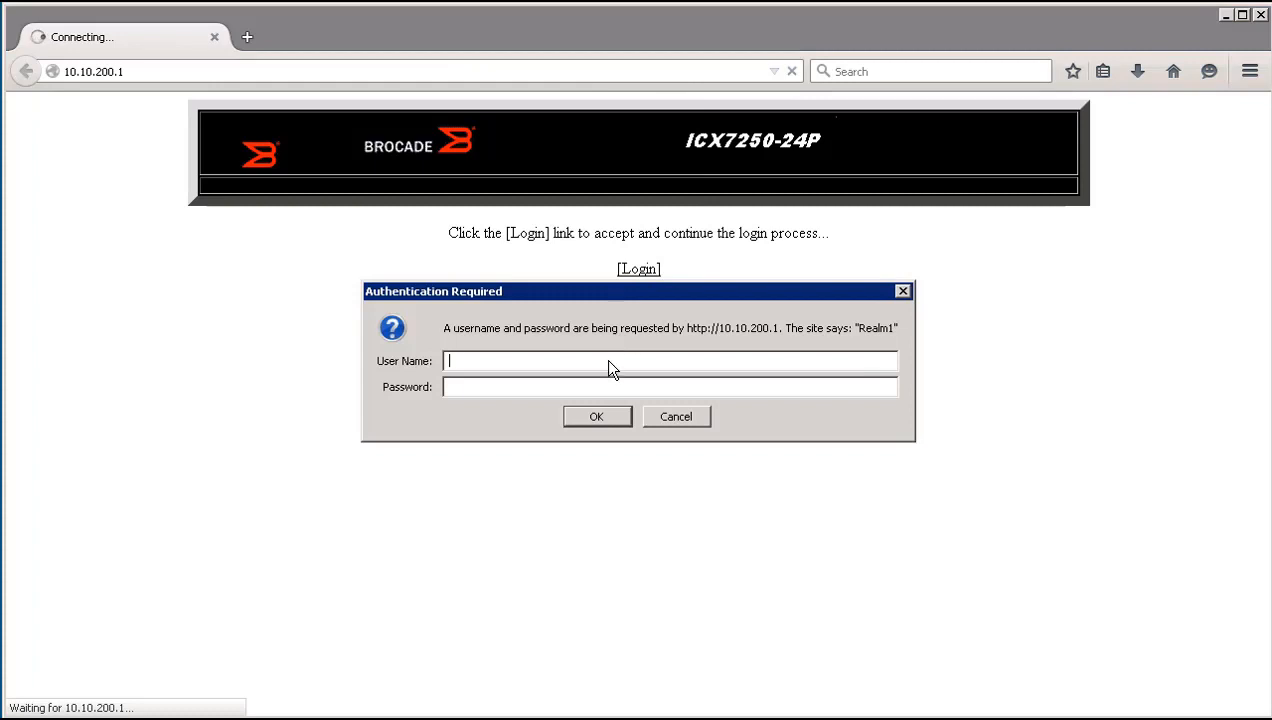
type("webuser")
key("Tab")
type("password")
key("Return")
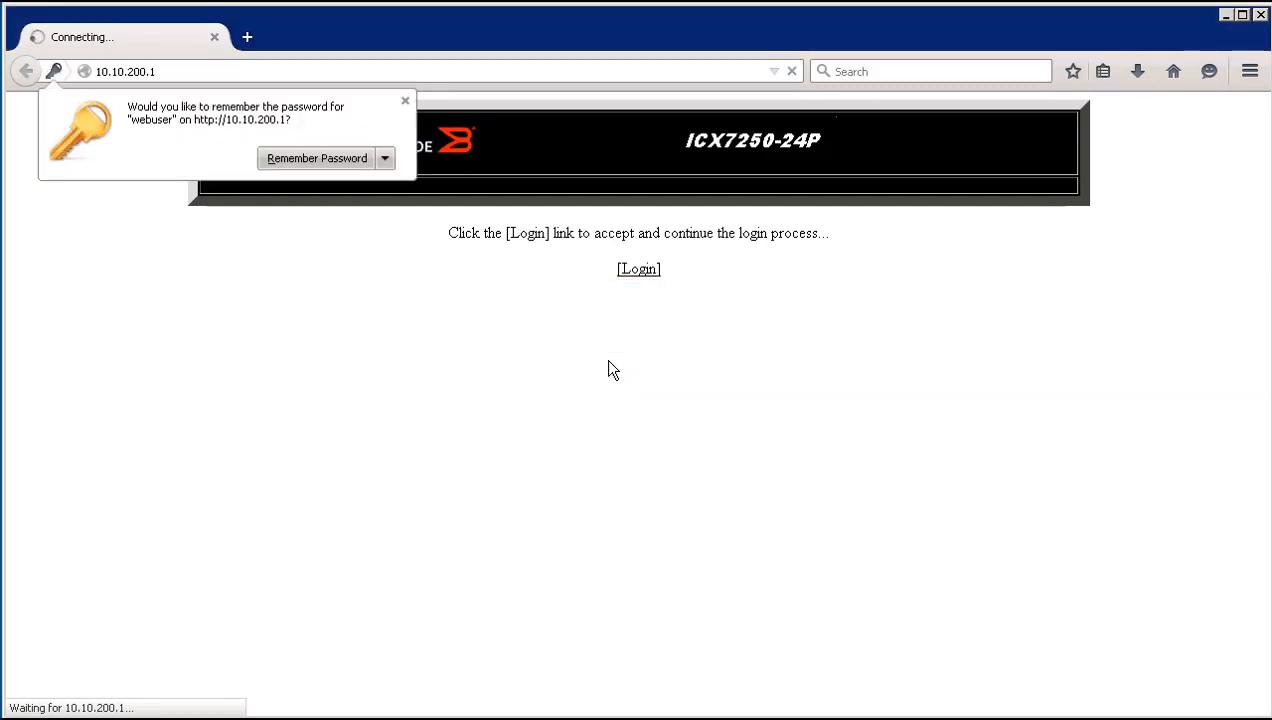
Dismiss the Remember Password popup and select Front Panel under Monitor.
left_click(405, 101)
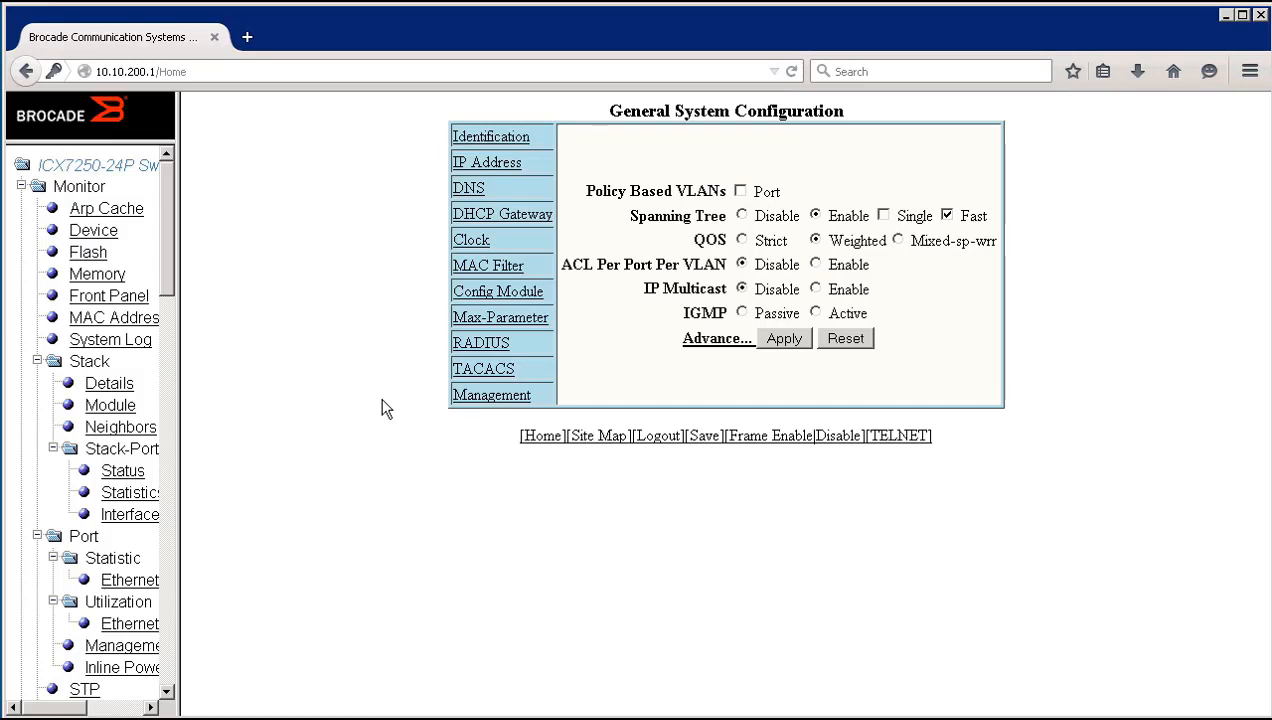
left_click(131, 298)
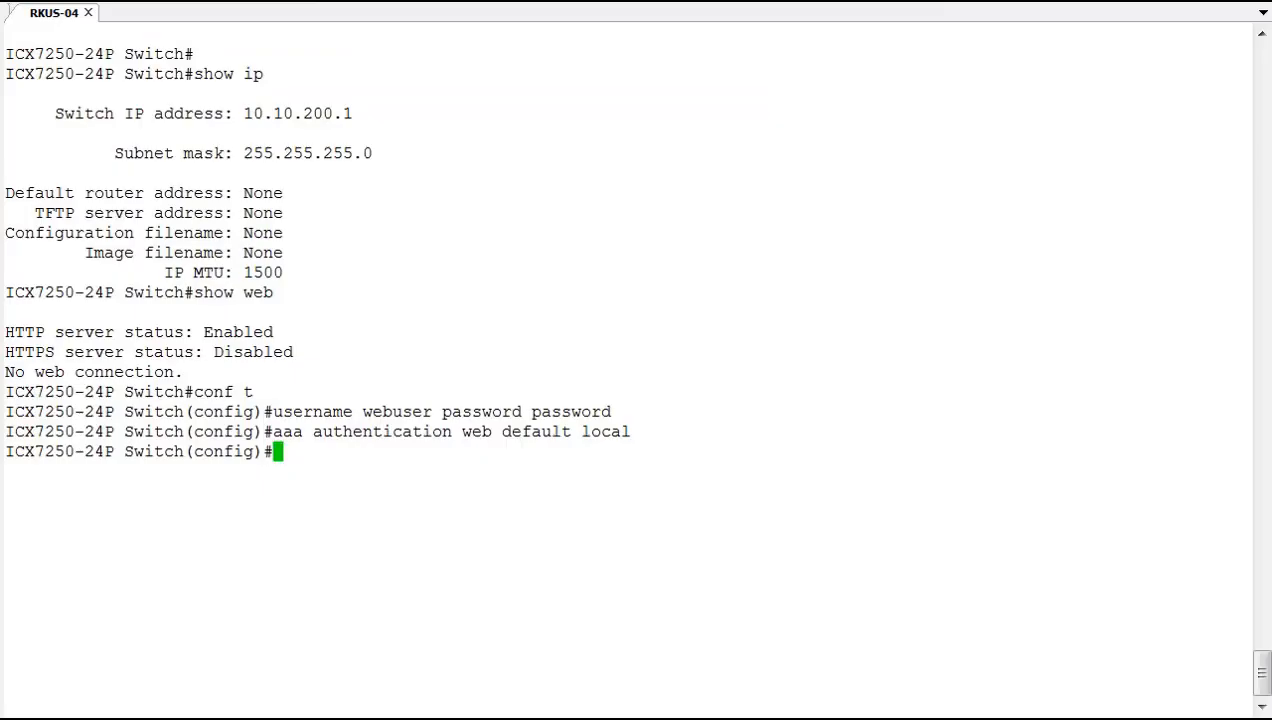
Run 'show web' to see the super-user HTTP session from 10.10.200.100.
type("show e")
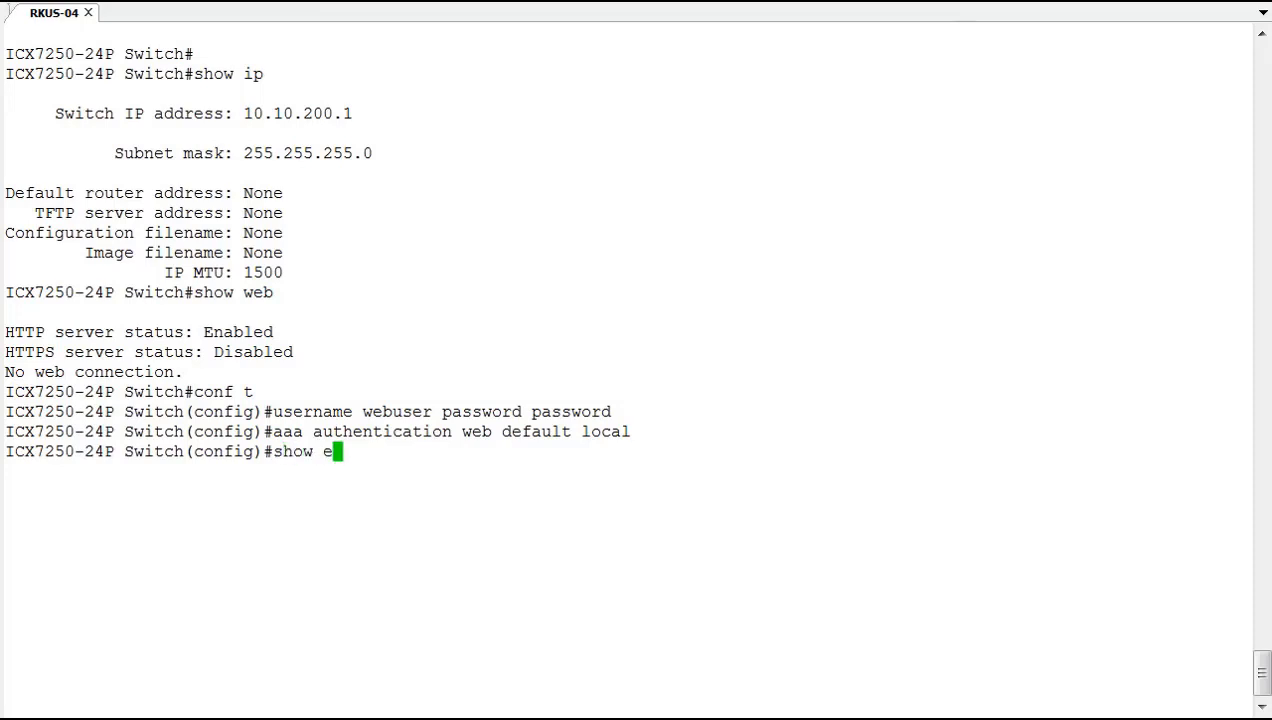
key("BackSpace")
type("web")
key("Return")
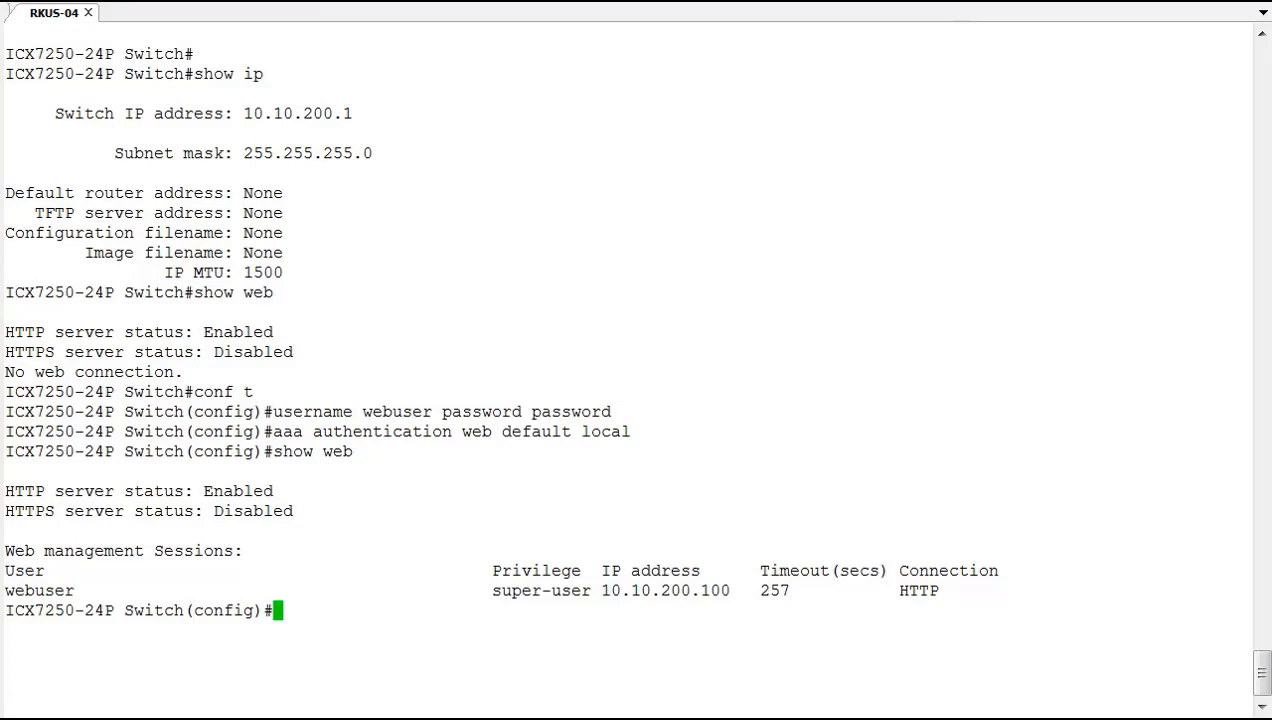
Generate an SSL certificate with 'crypto-ssl cert gen', then list web-management options, starting 'web-management https'.
type("crypto")
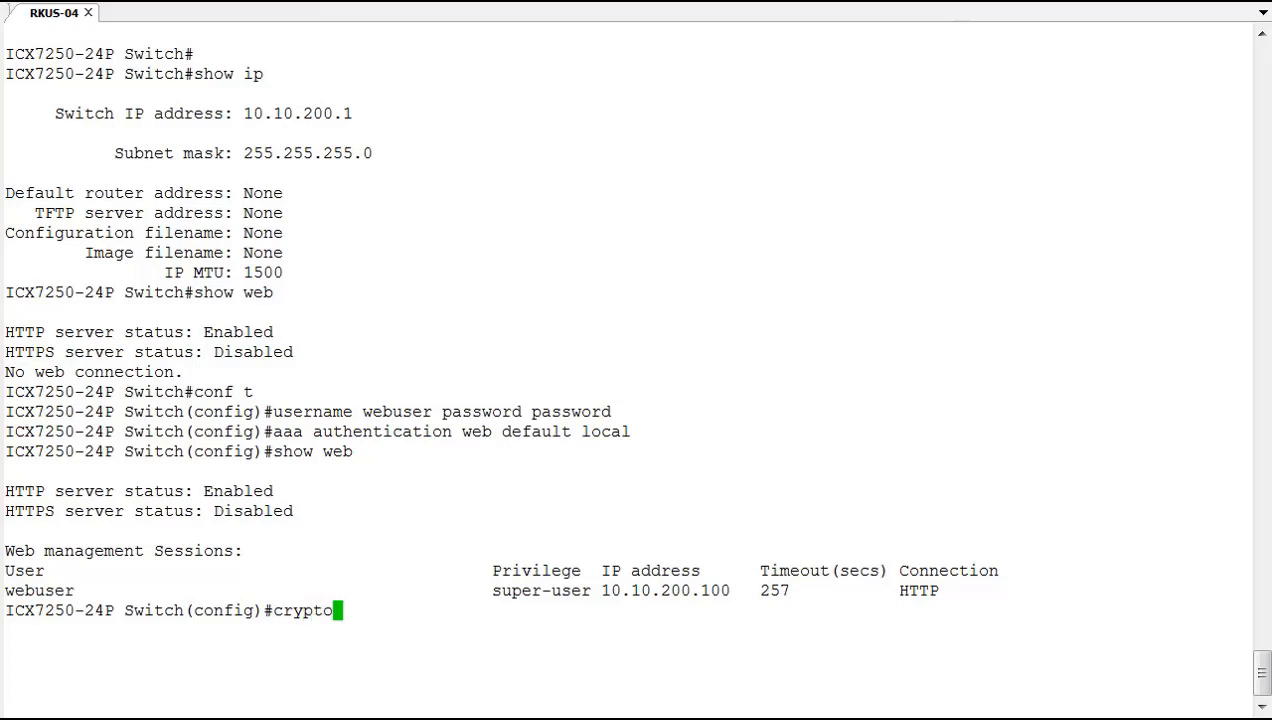
type("-s")
type("sl cert")
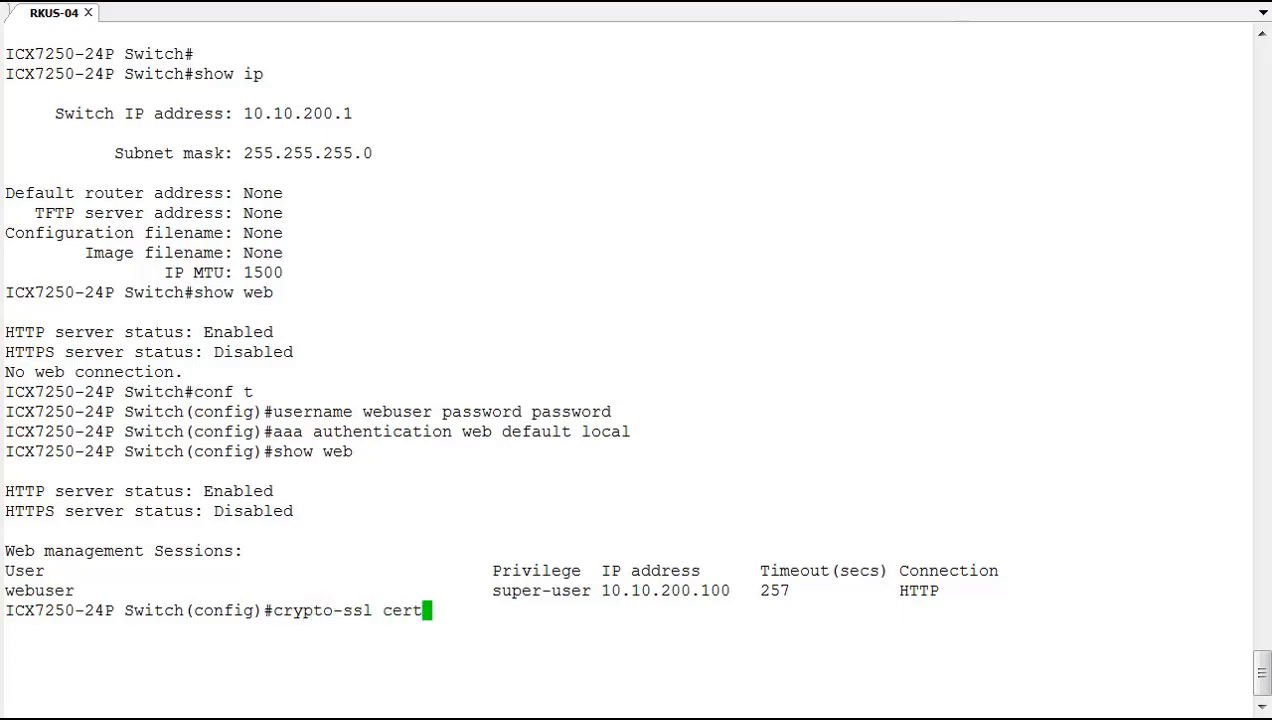
type(" gen")
key("Return")
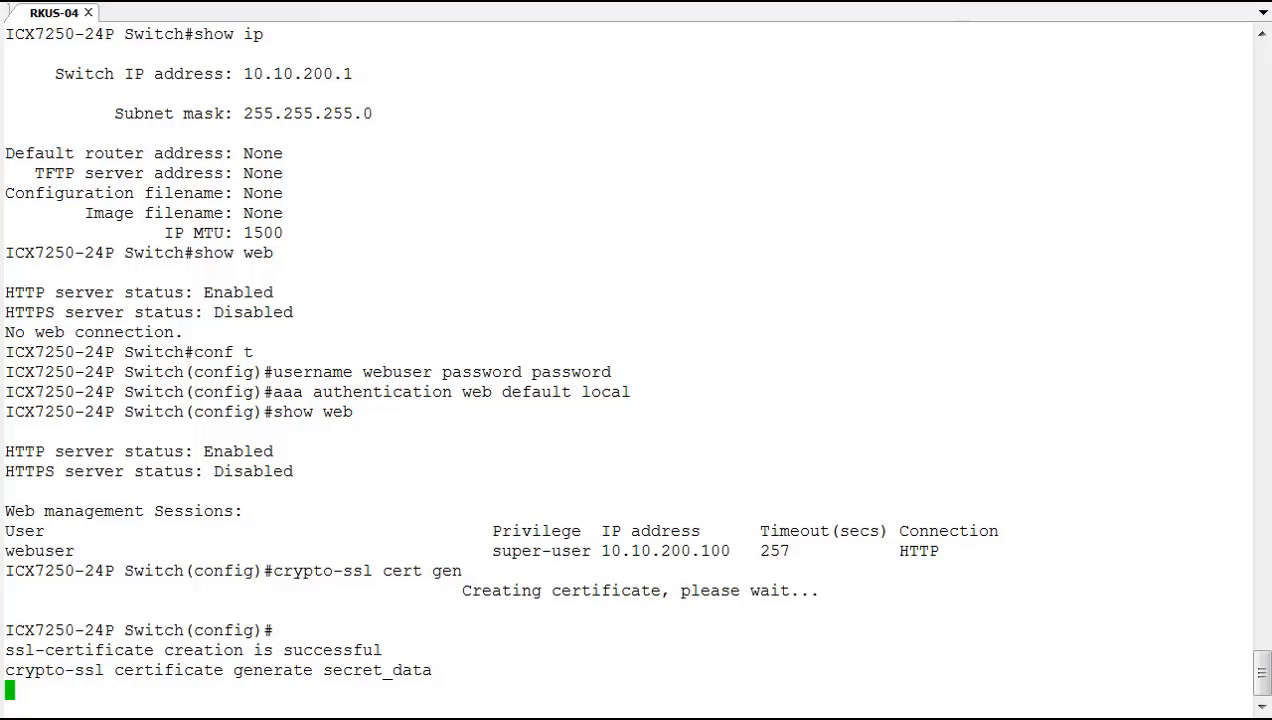
key("Return")
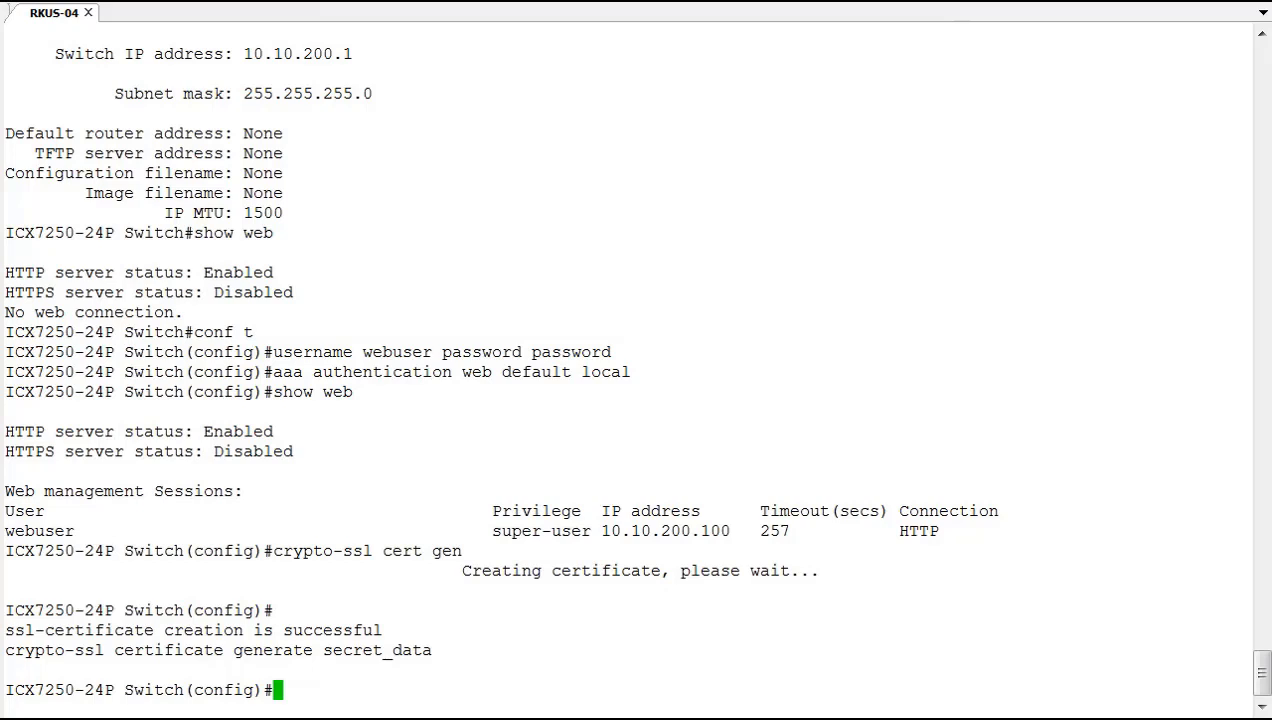
type("web-management")
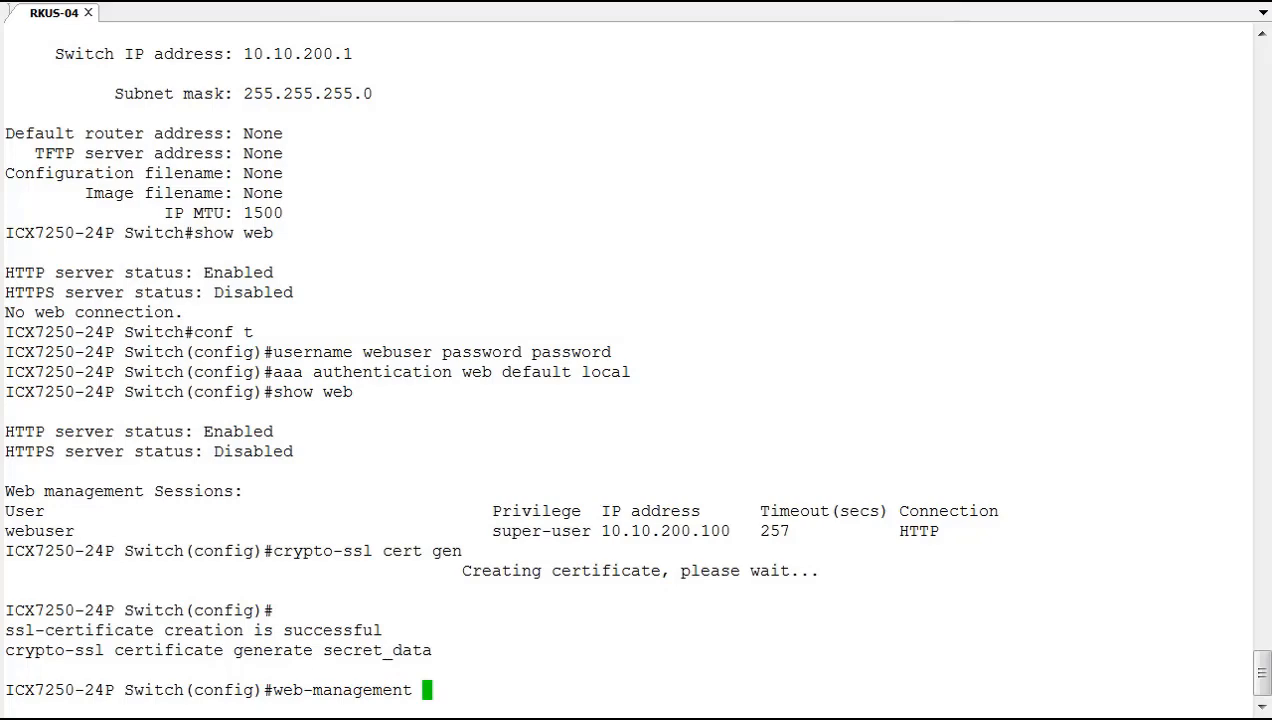
type(" ?")
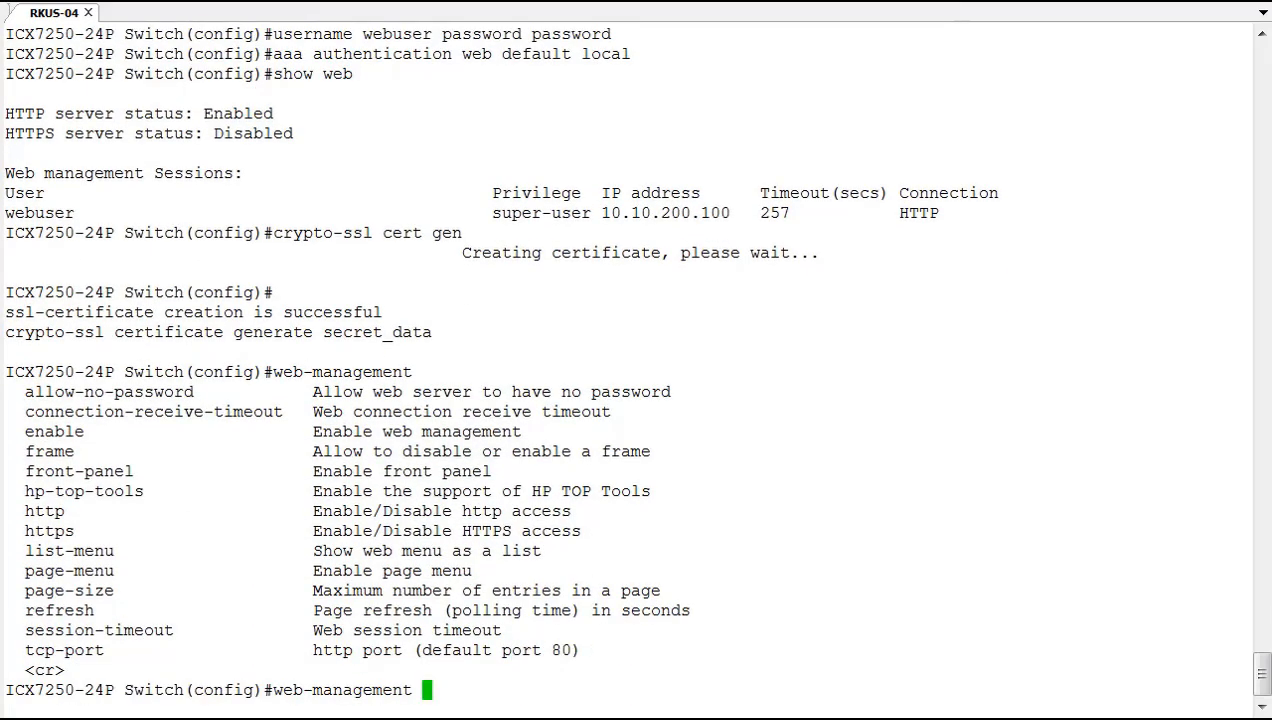
type("https")
Enable 'web-management https' and verify with 'show web' that HTTPS now reads Enabled.
key("Return")
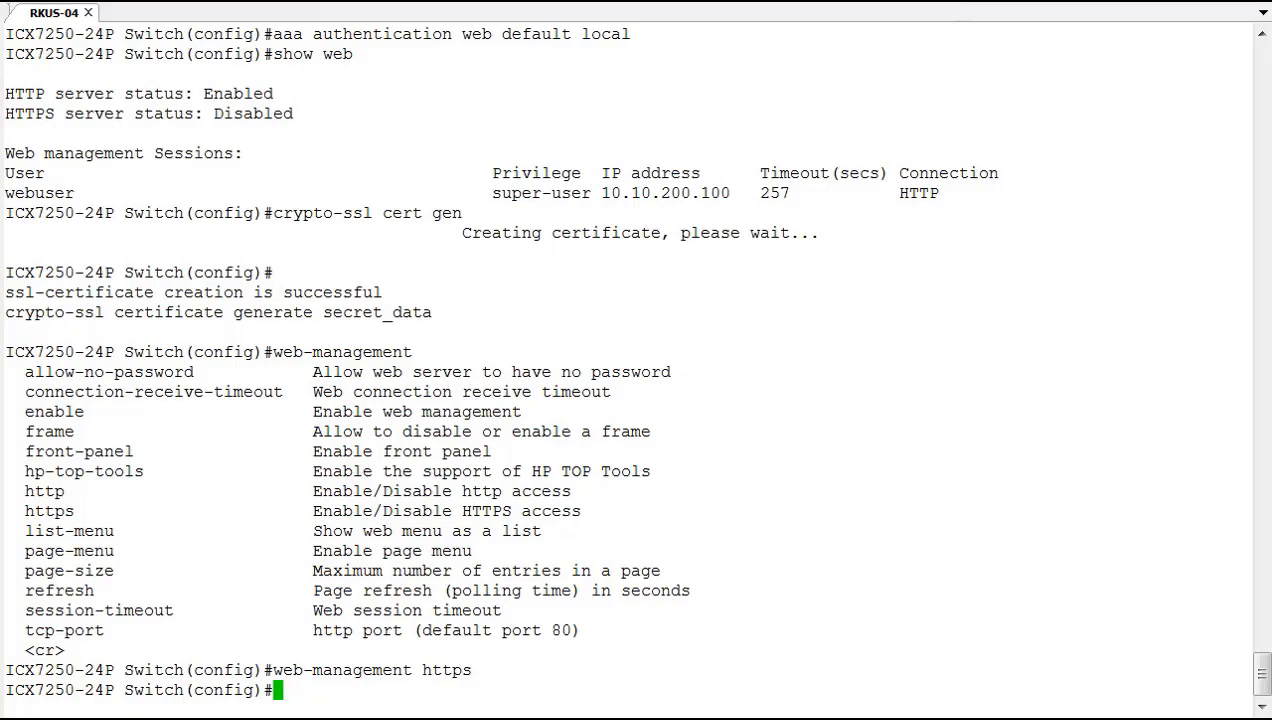
type("show web")
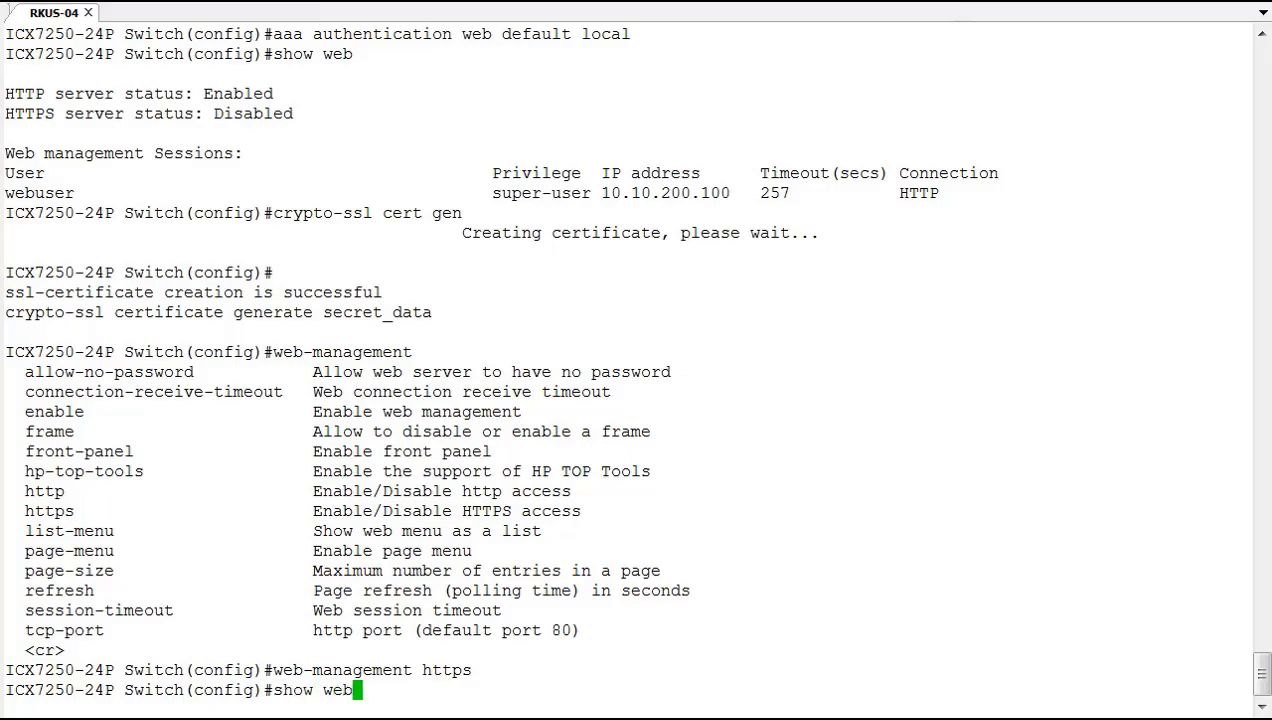
key("Return")
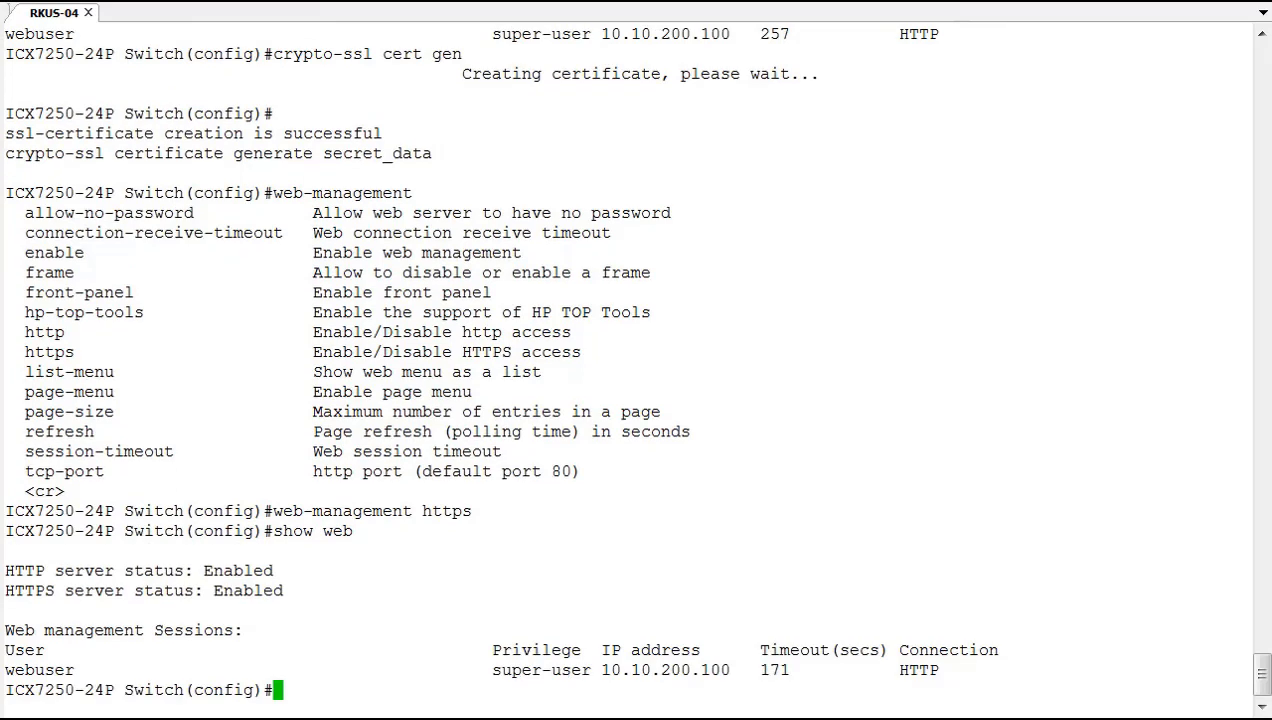
double_click(260, 588)
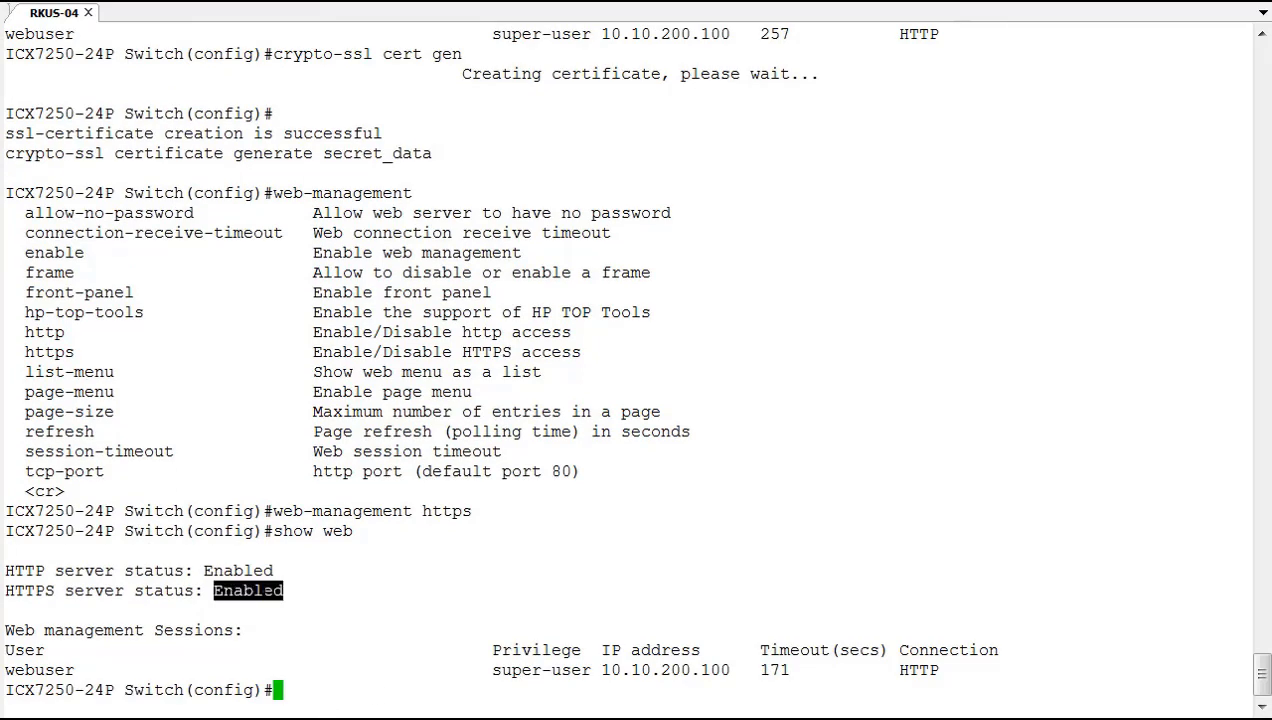
left_click(789, 538)
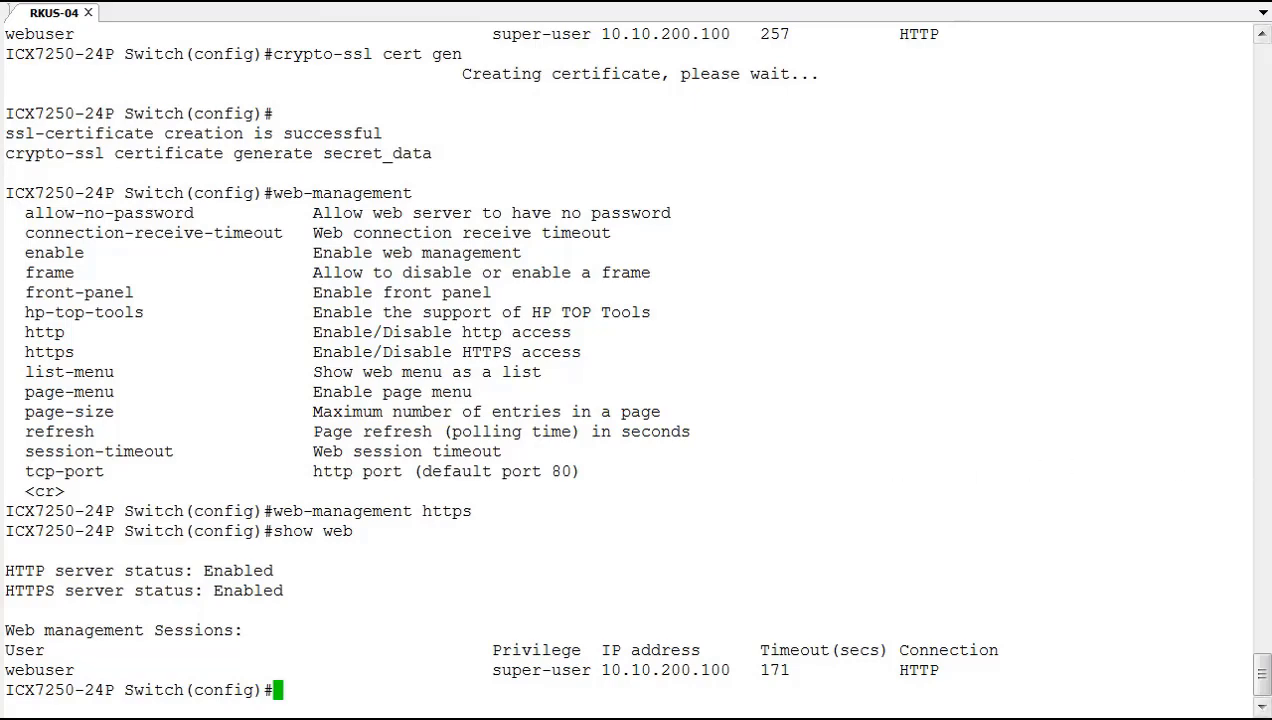
key("alt+Tab")
left_click(251, 78)
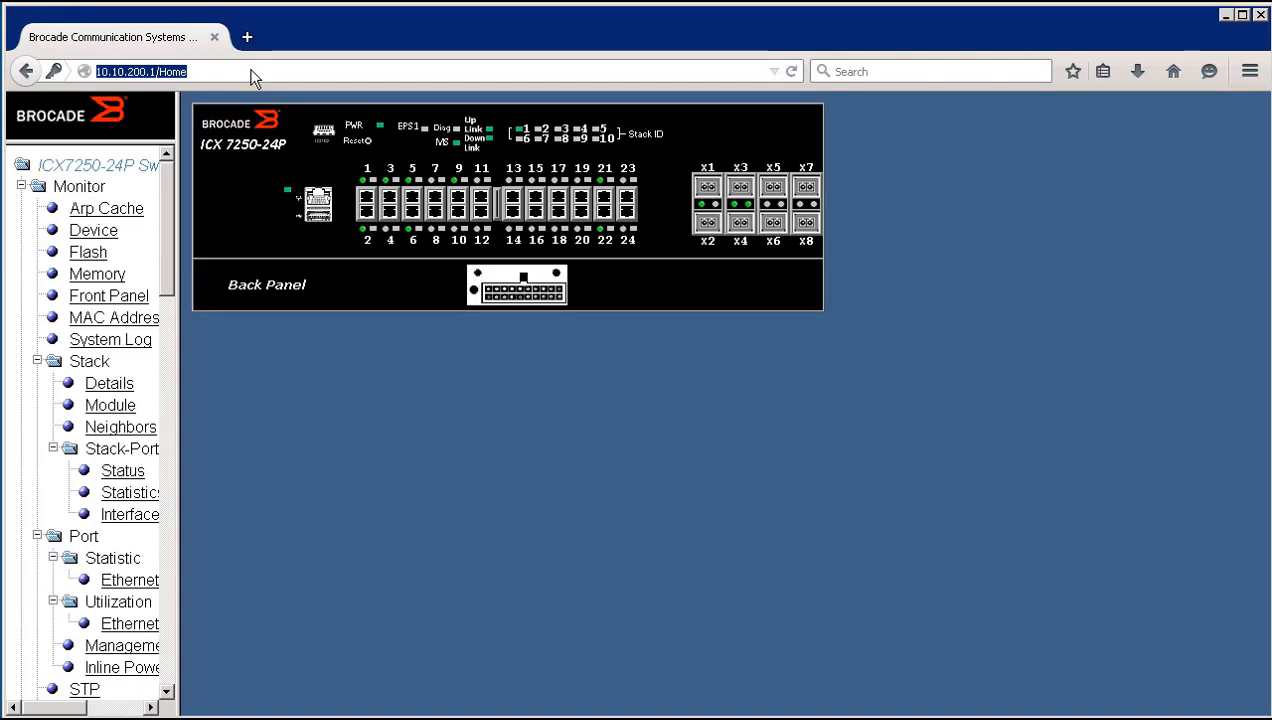
type("https://")
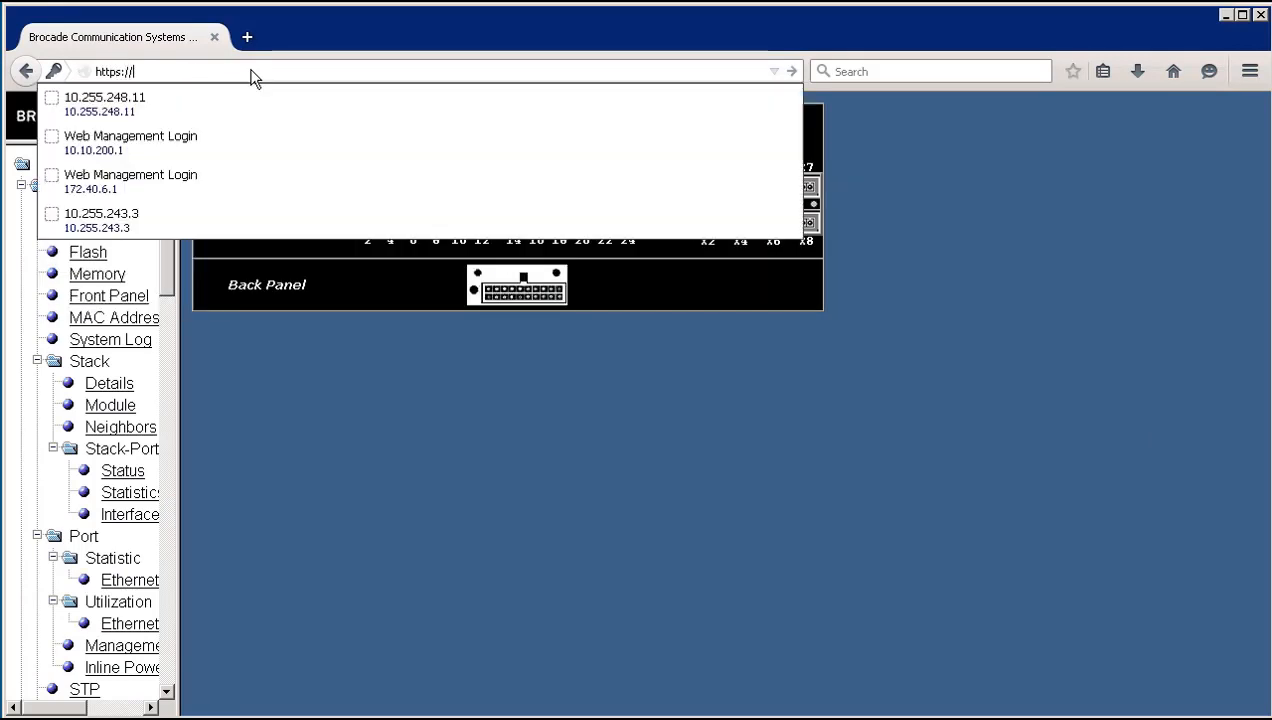
type("10.10.200")
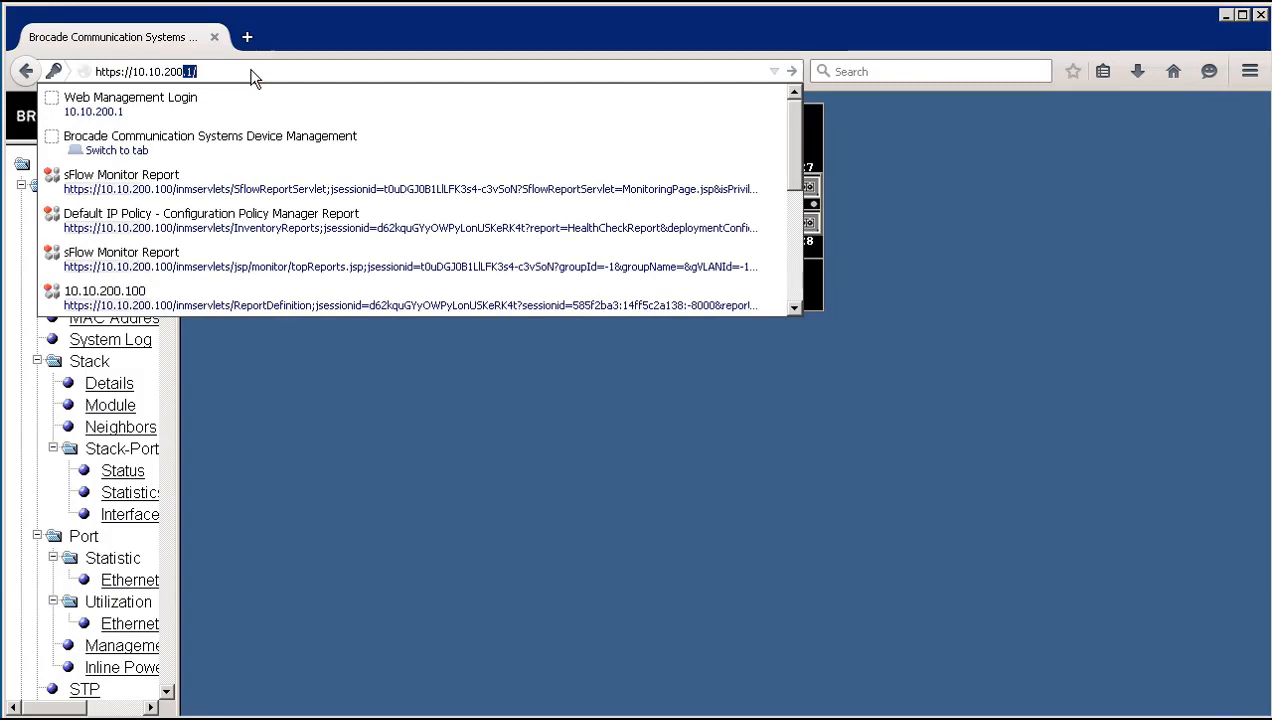
type(".1")
key("Return")
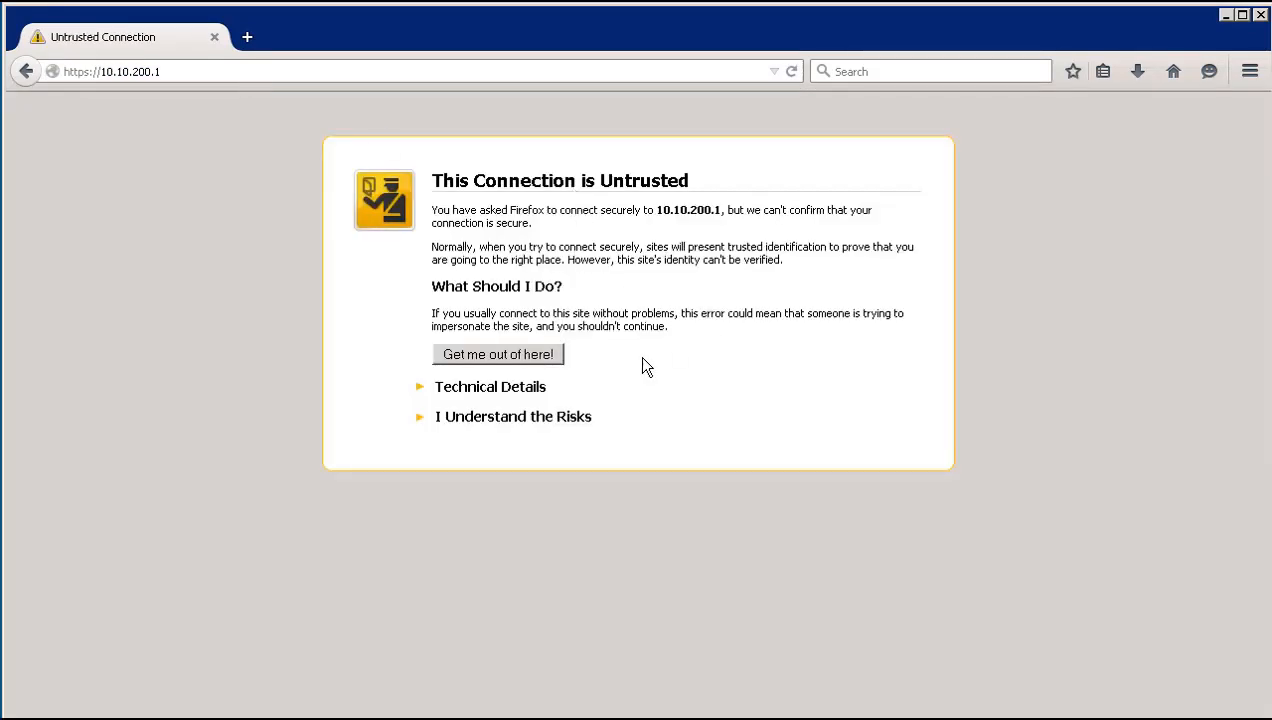
left_click(470, 420)
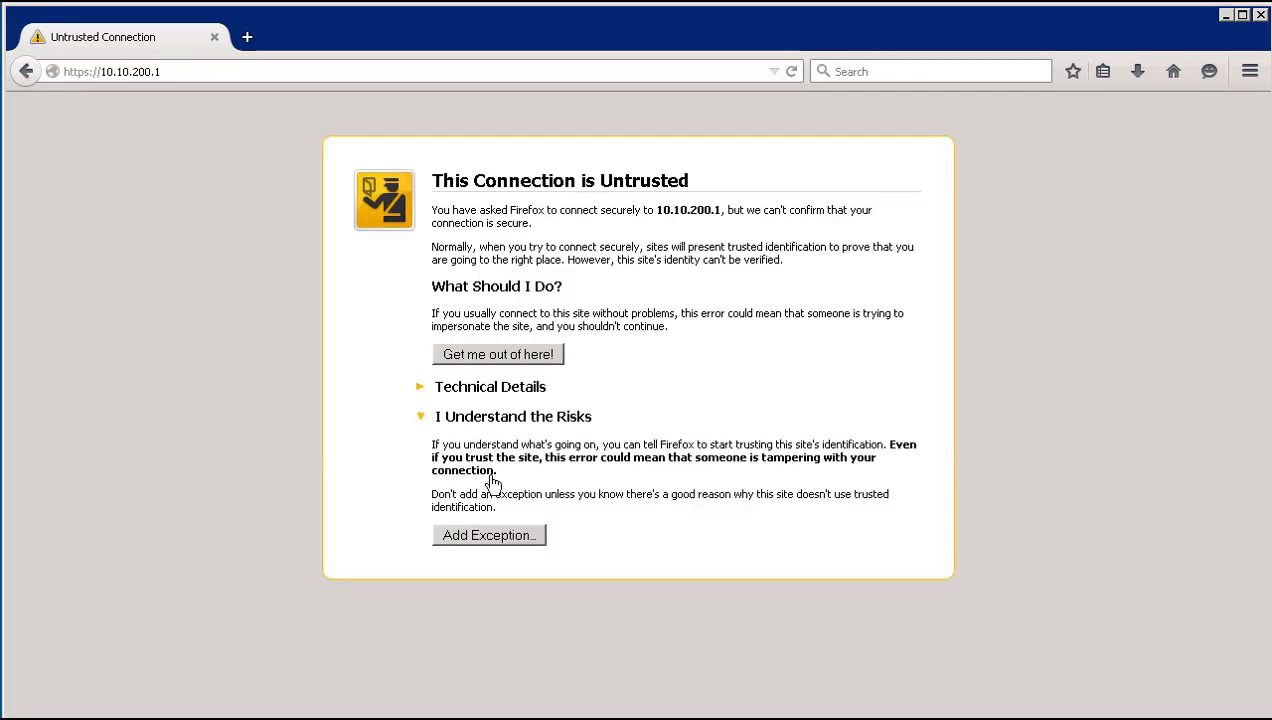
left_click(486, 536)
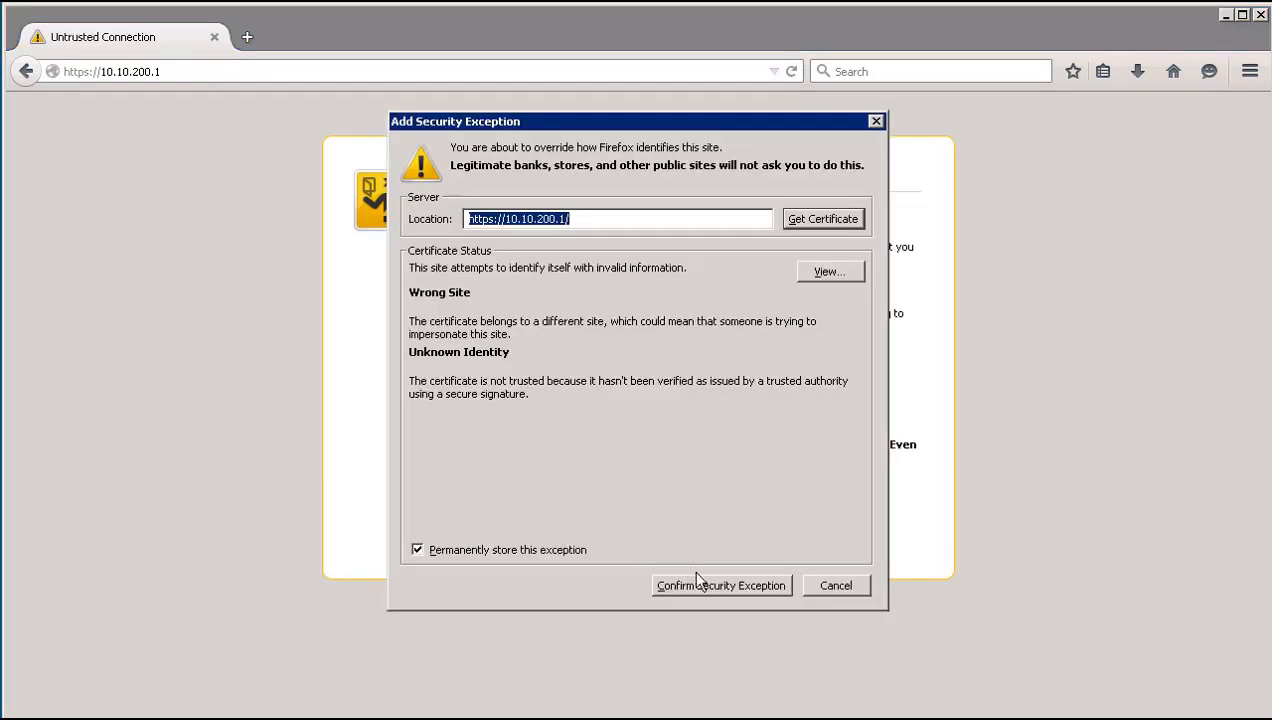
left_click(721, 586)
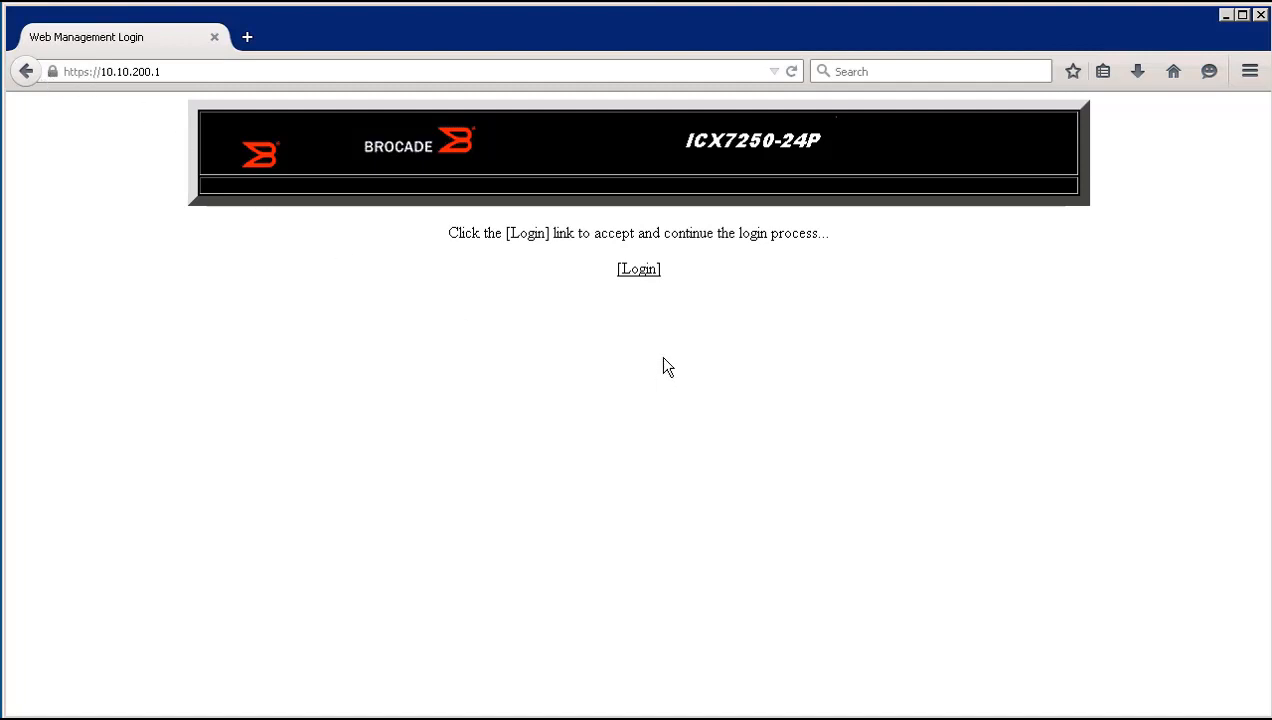
Log in over HTTPS with the local web account's credentials and decline saving the password.
left_click(643, 275)
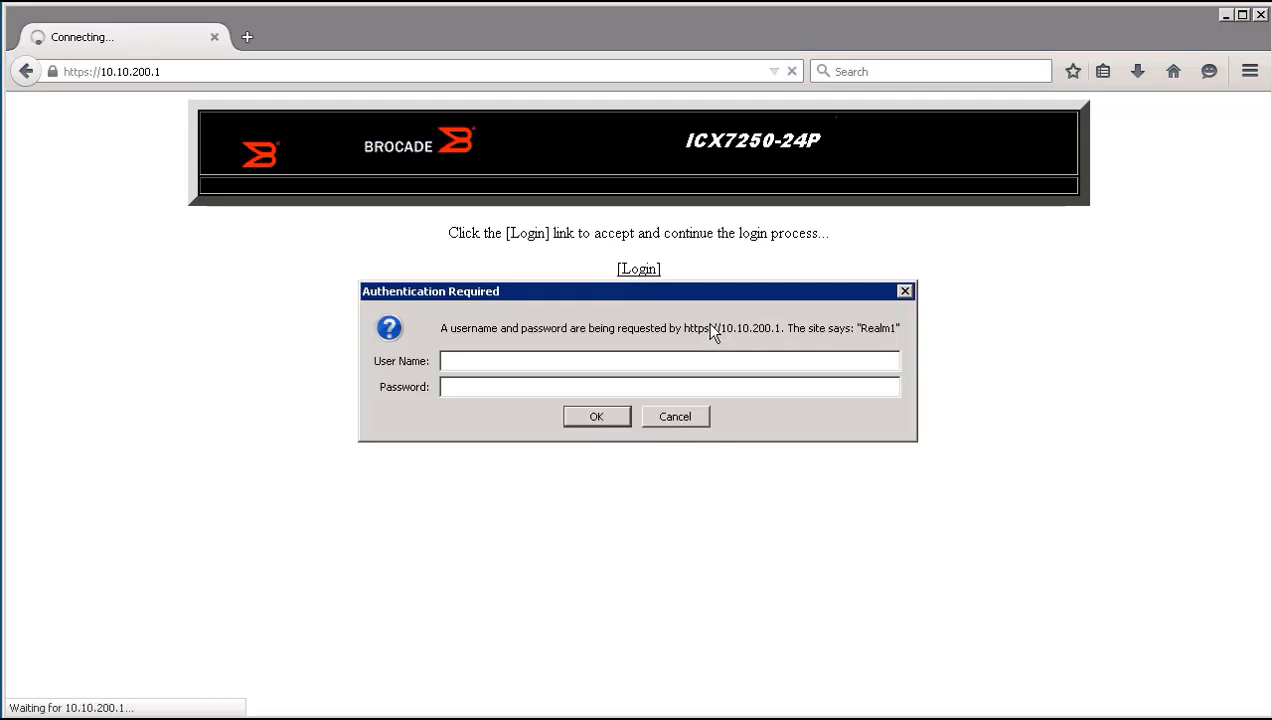
type("webuser")
key("Tab")
type("*******")
key("Return")
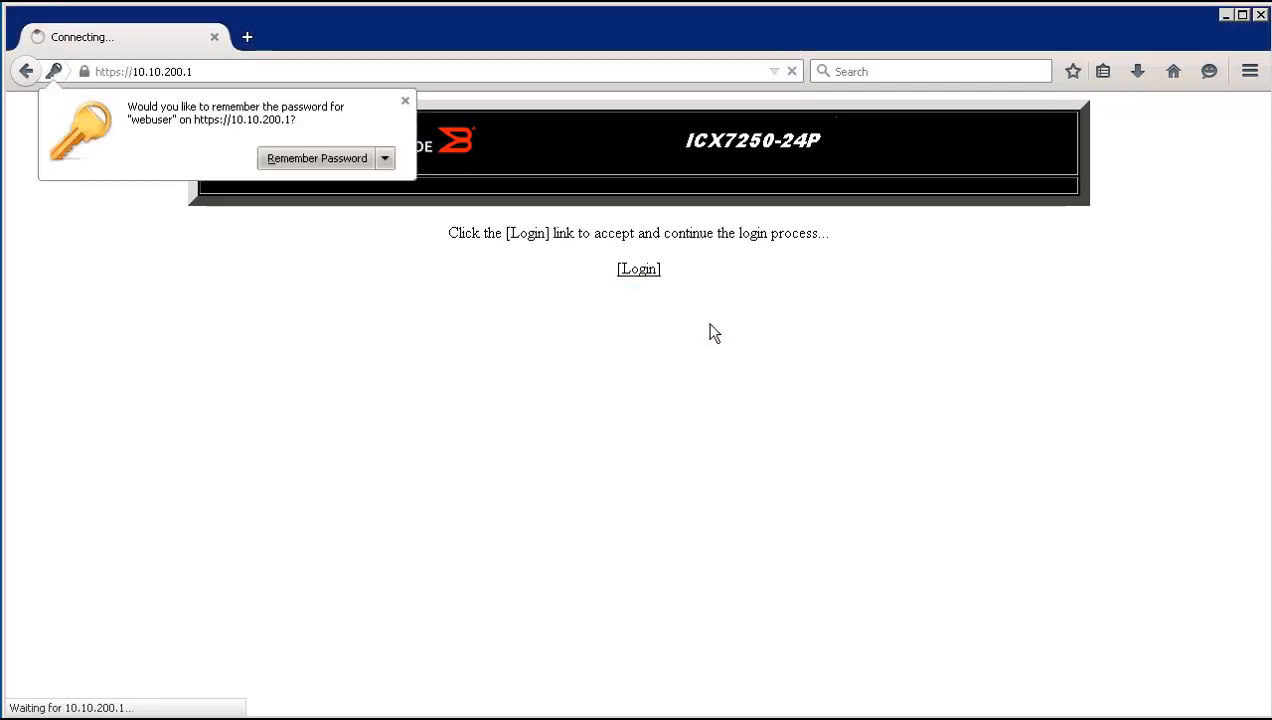
left_click(403, 101)
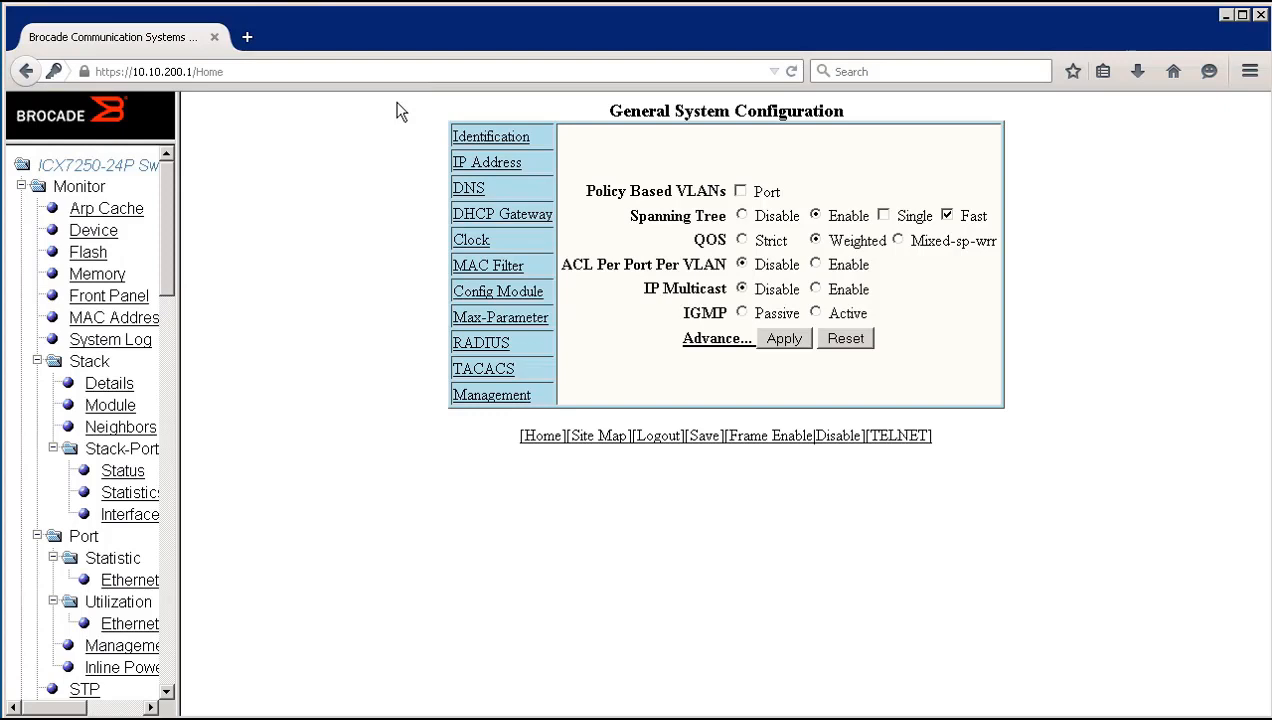